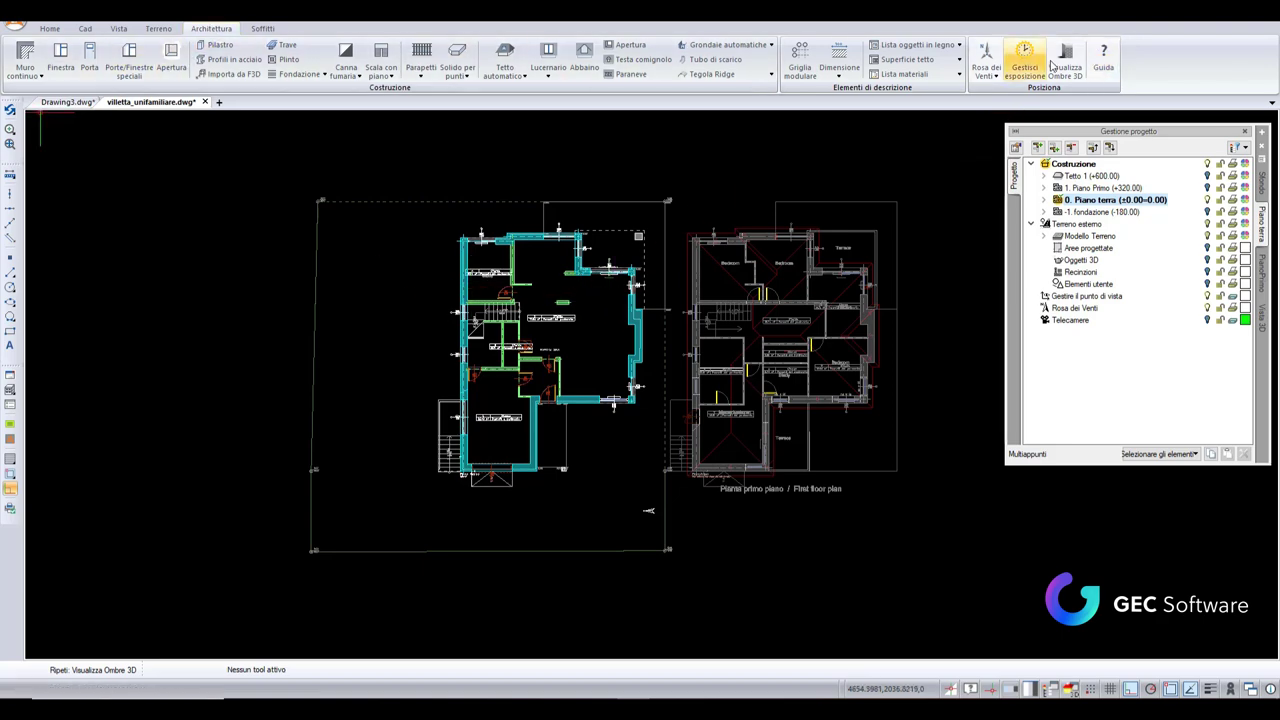
Step: Zoom over the villa plans and open Gestisci esposizione for room insolation times
scroll(650, 511, "up", 3)
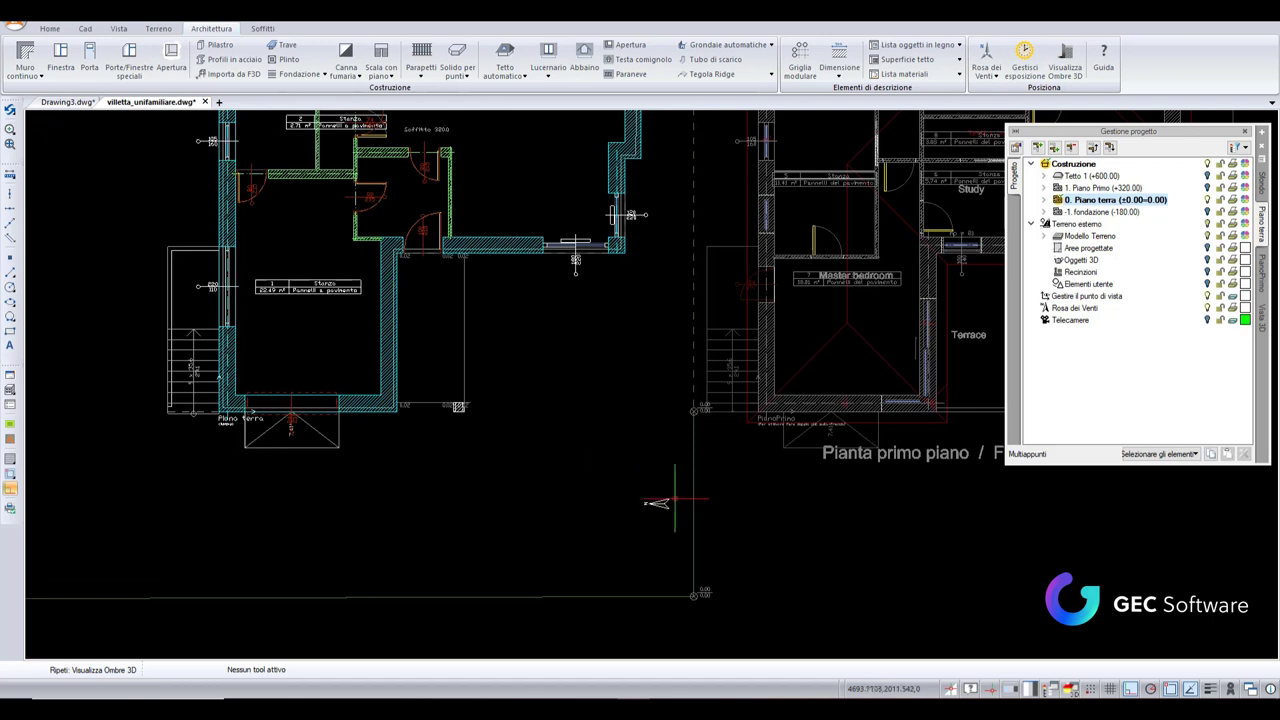
scroll(598, 430, "down", 3)
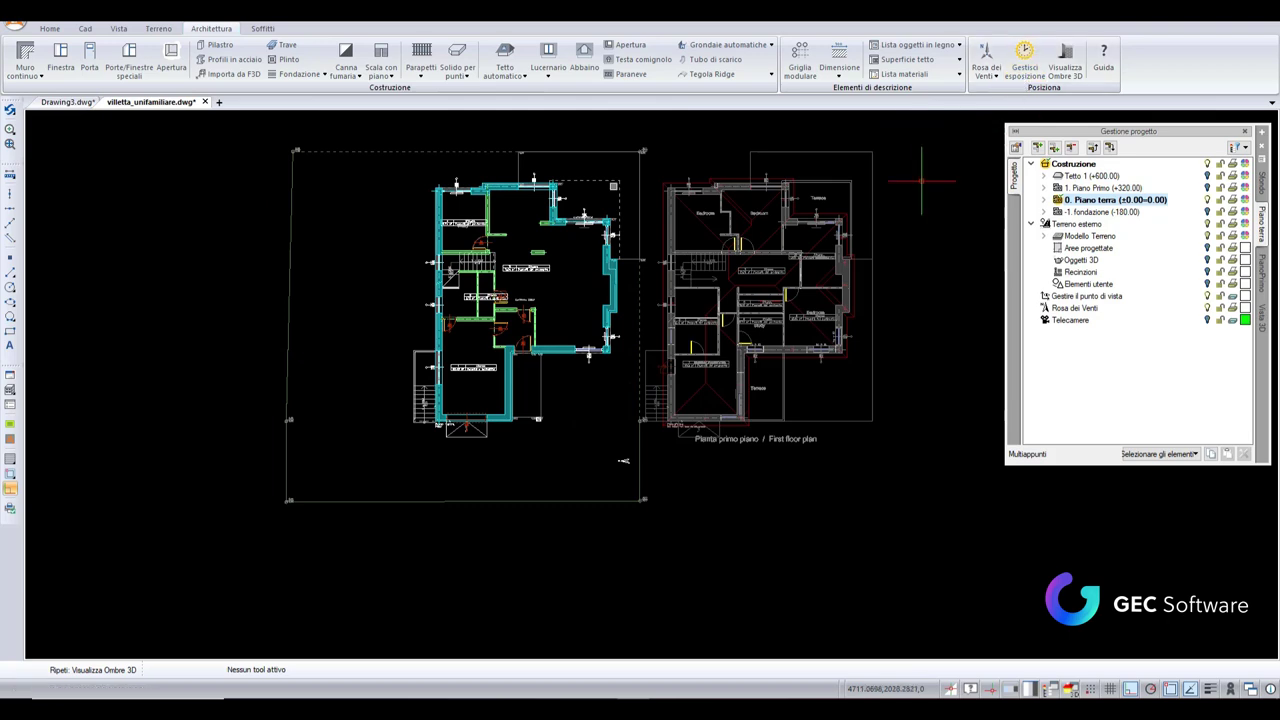
left_click(1025, 65)
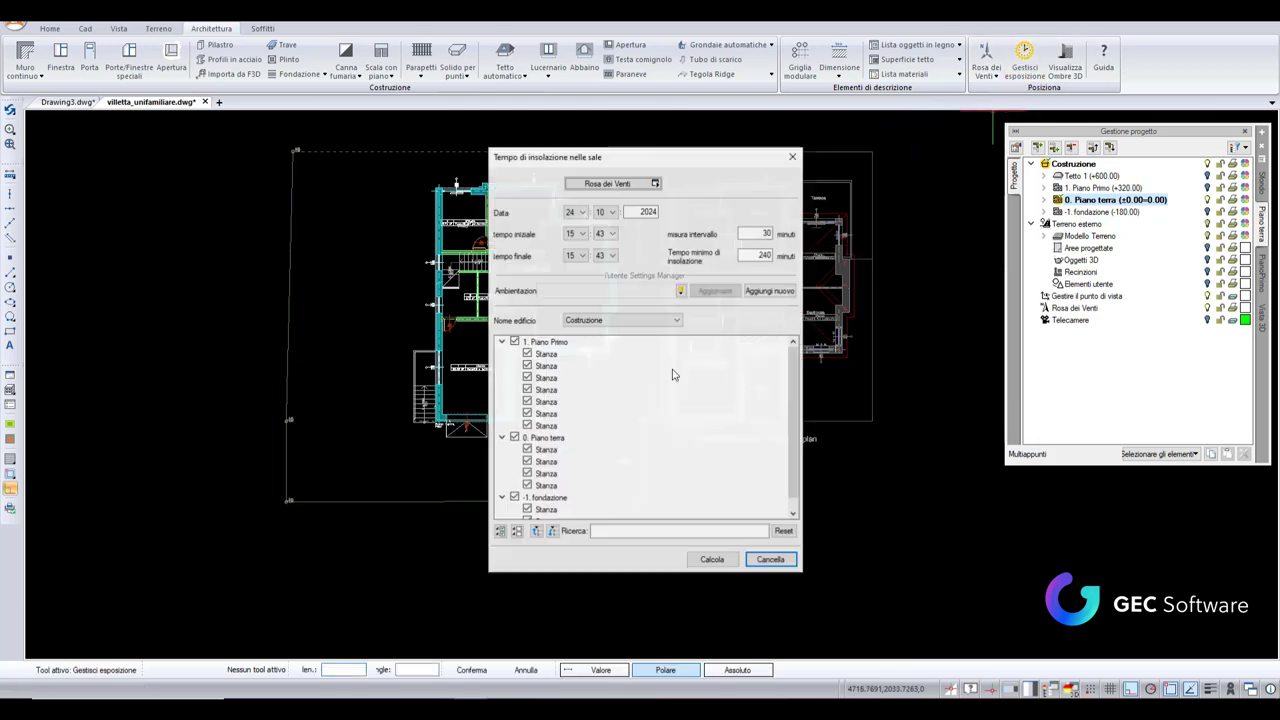
left_click(655, 184)
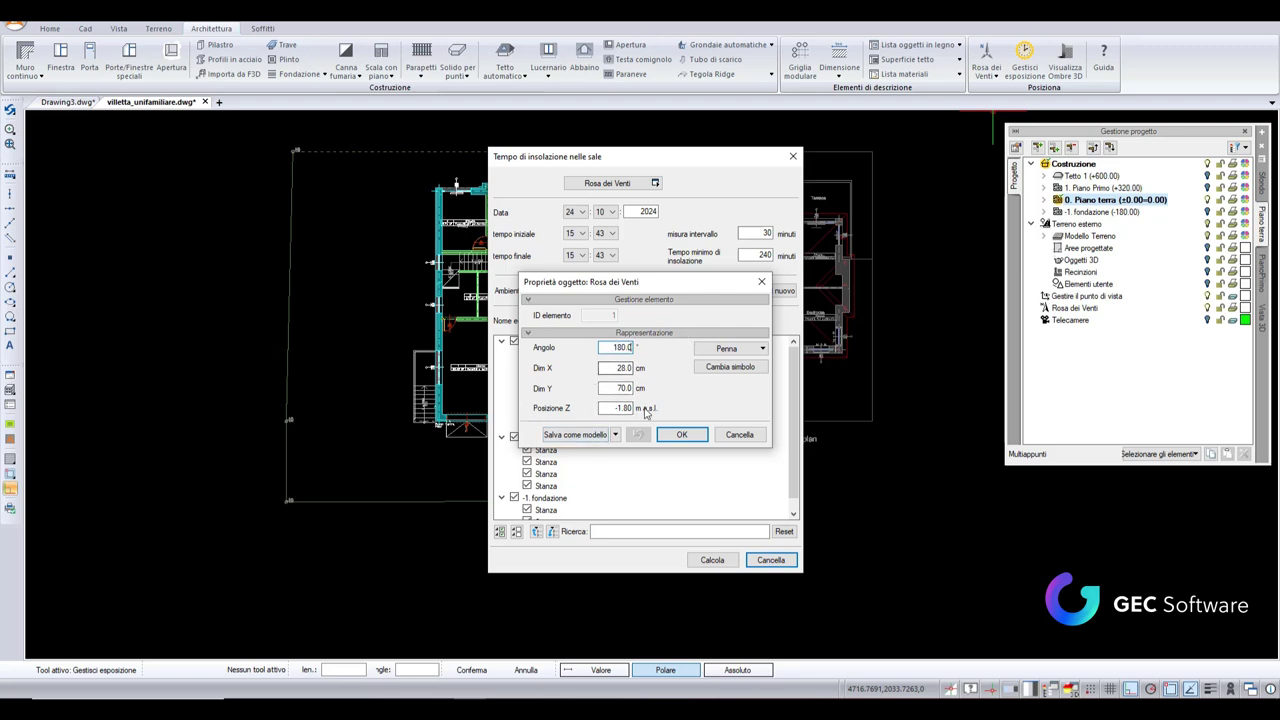
left_click(682, 435)
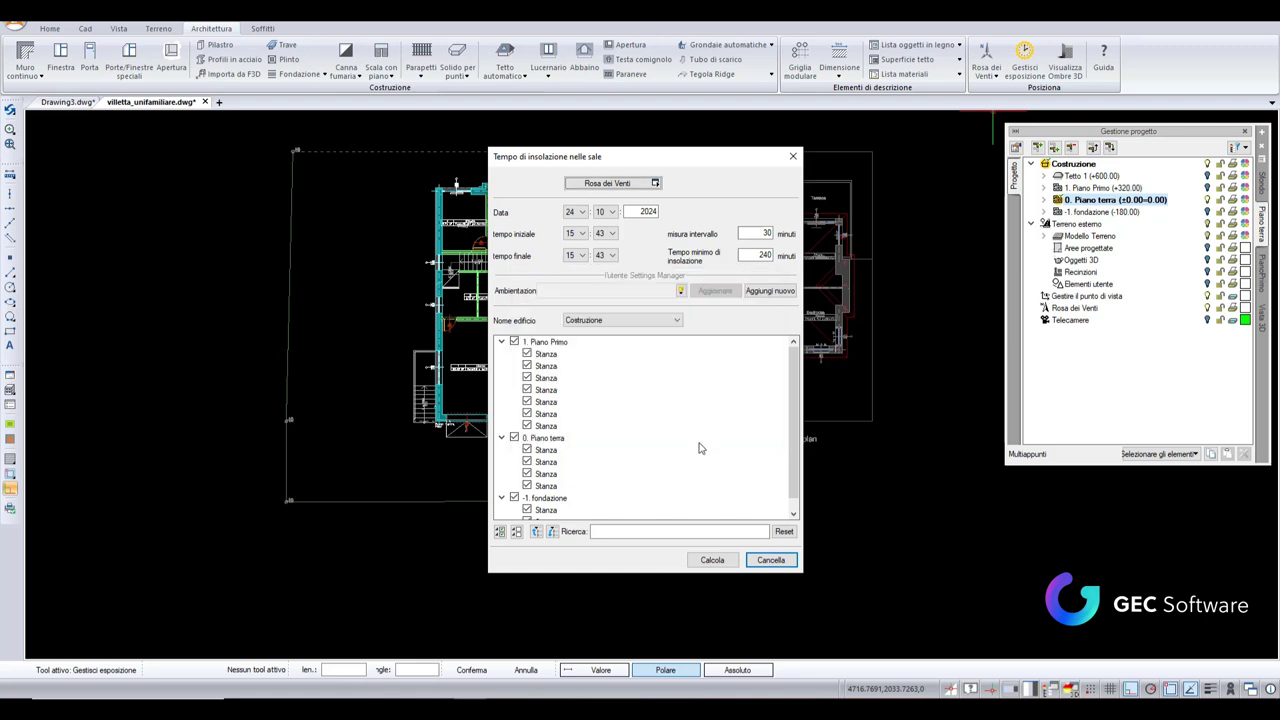
left_click(583, 214)
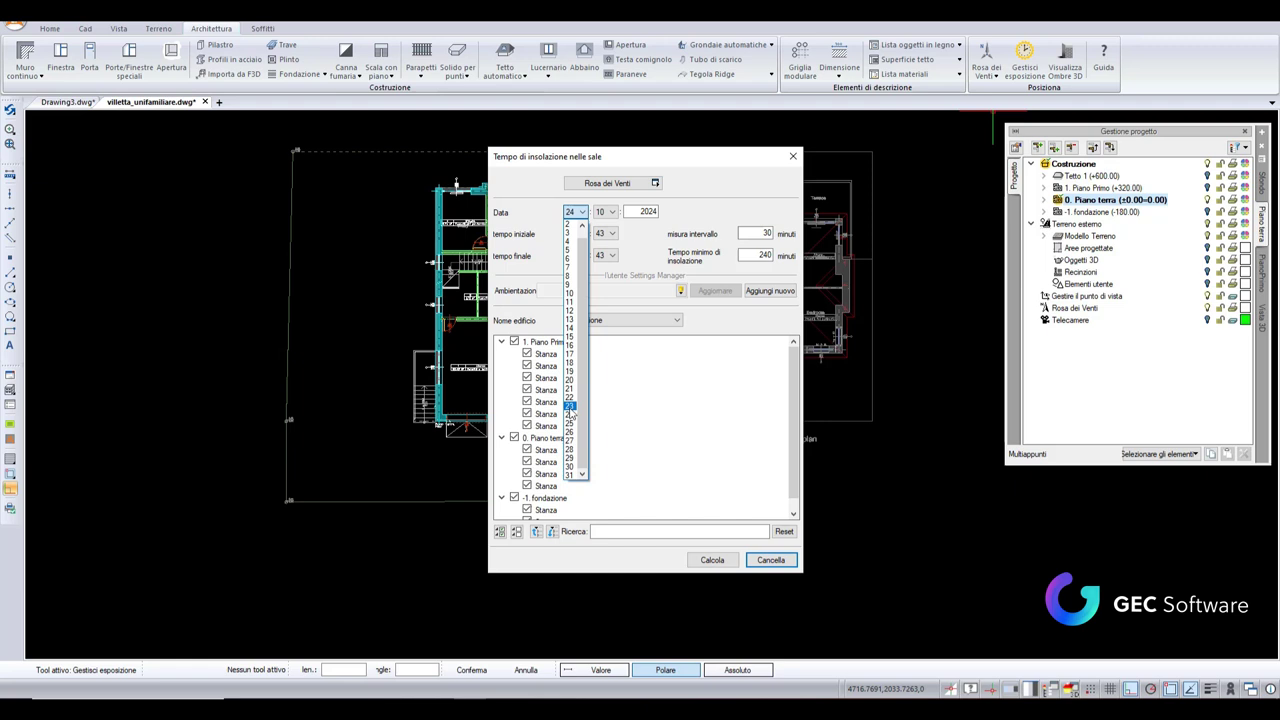
Step: Set the analysis date to 23/10/2024 and the start time to 7:00
left_click(569, 407)
left_click(611, 212)
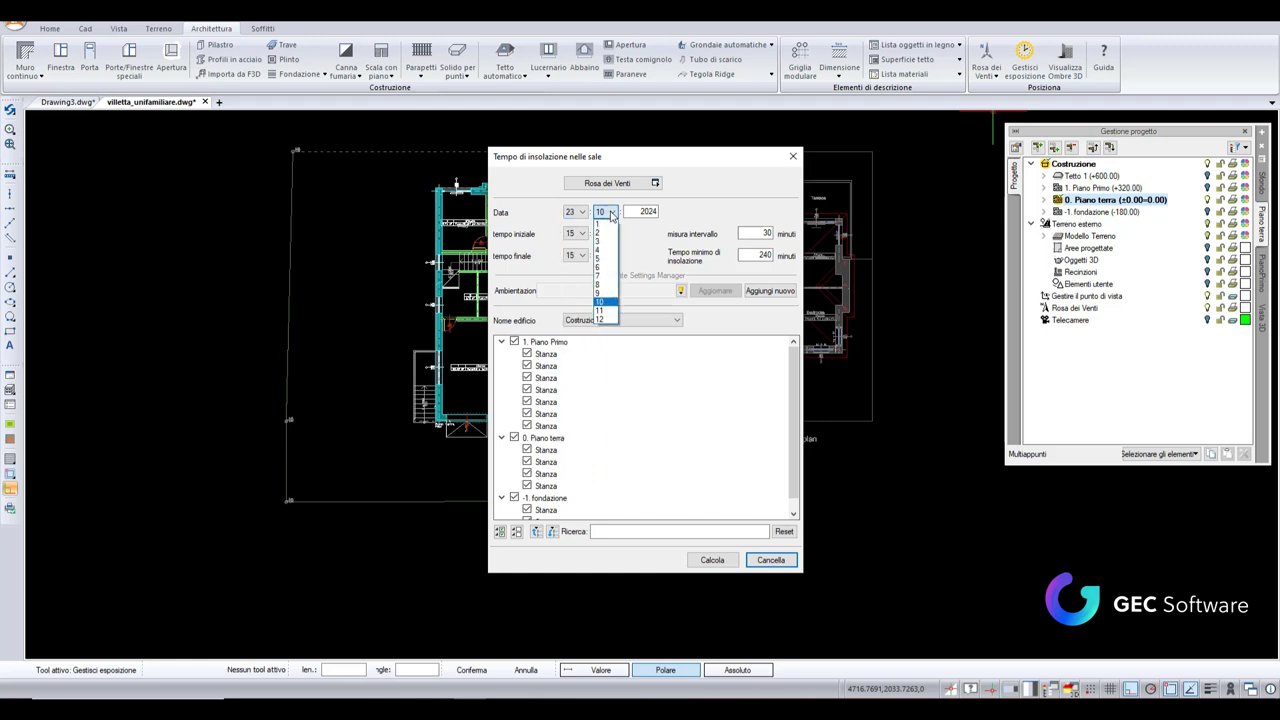
left_click(611, 214)
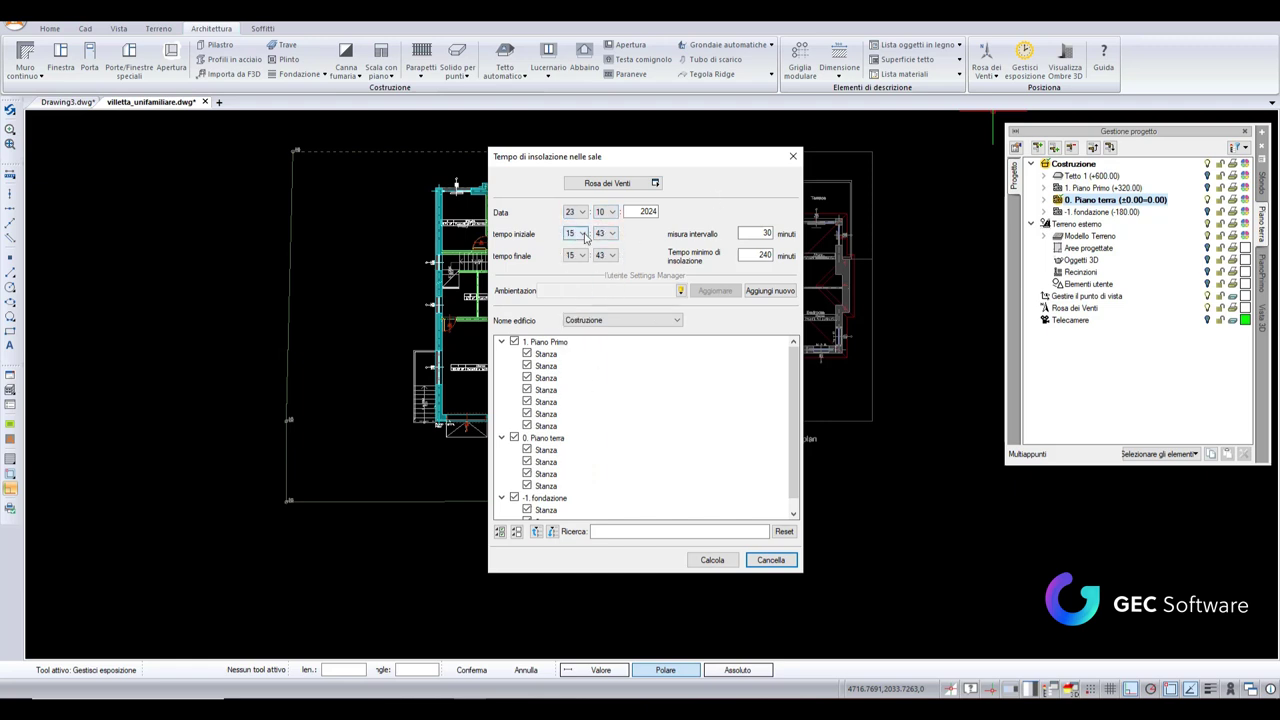
left_click(585, 235)
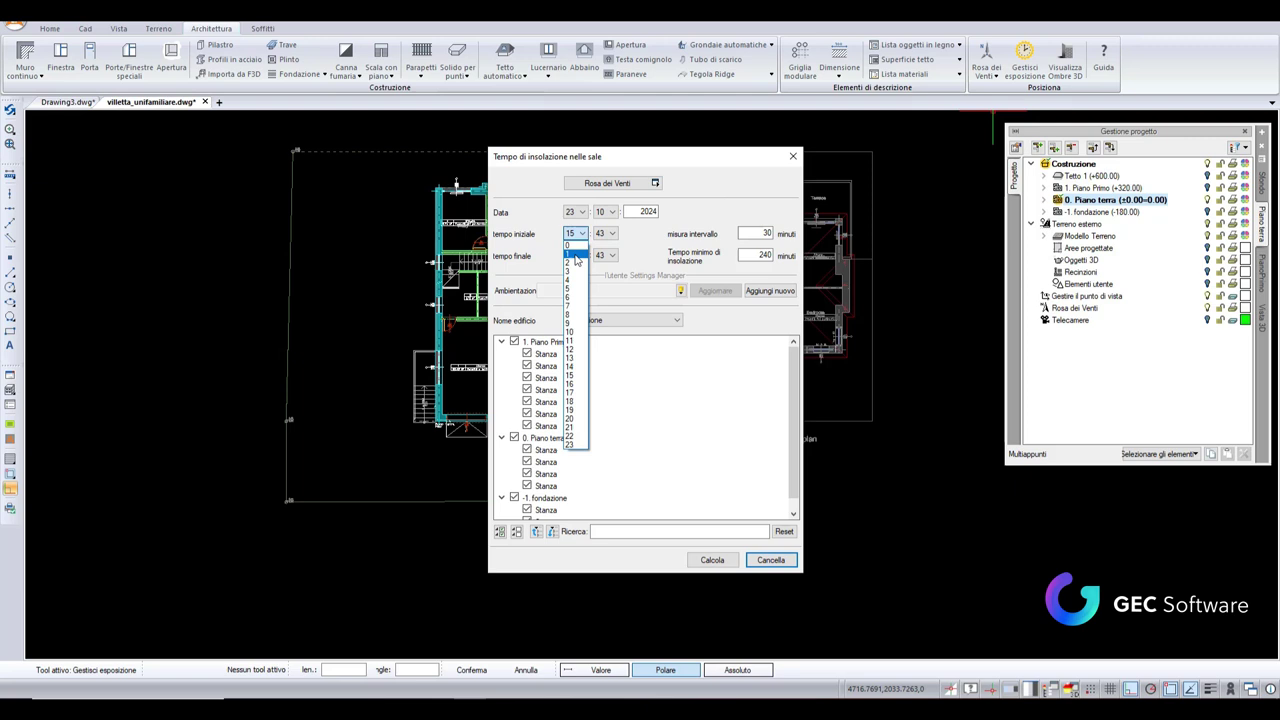
left_click(568, 314)
left_click(605, 233)
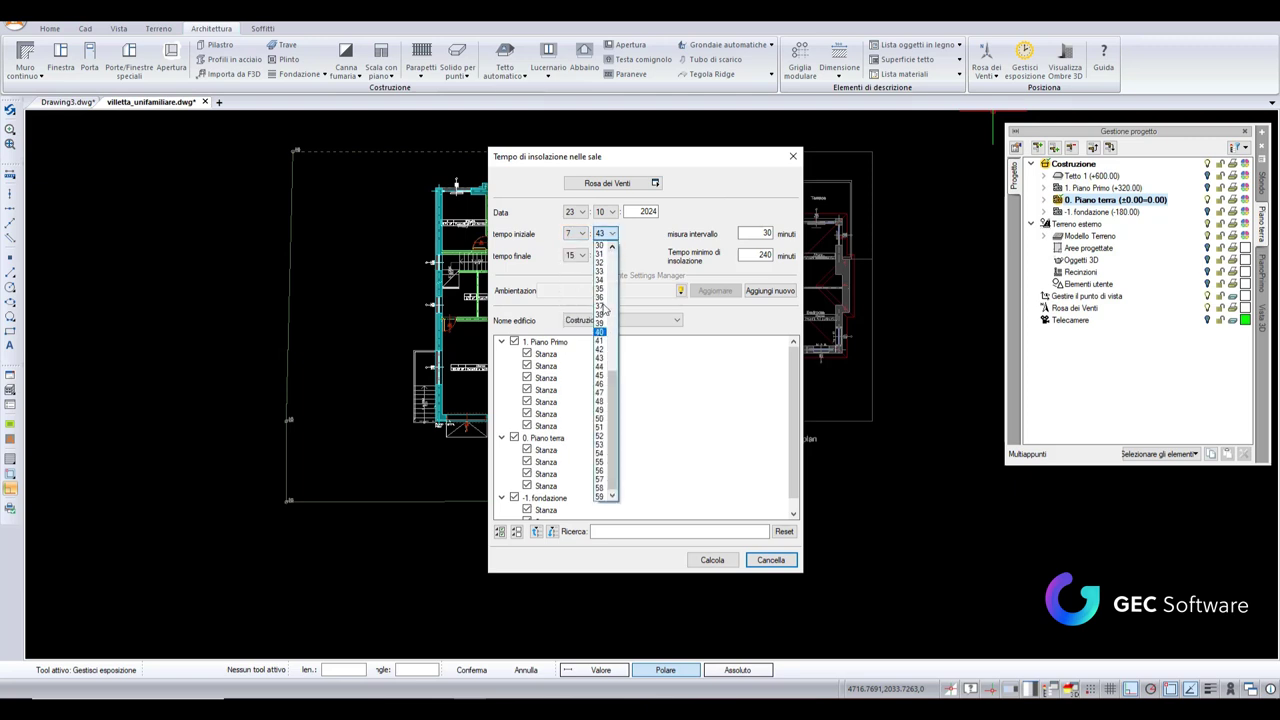
scroll(602, 320, "up", 5)
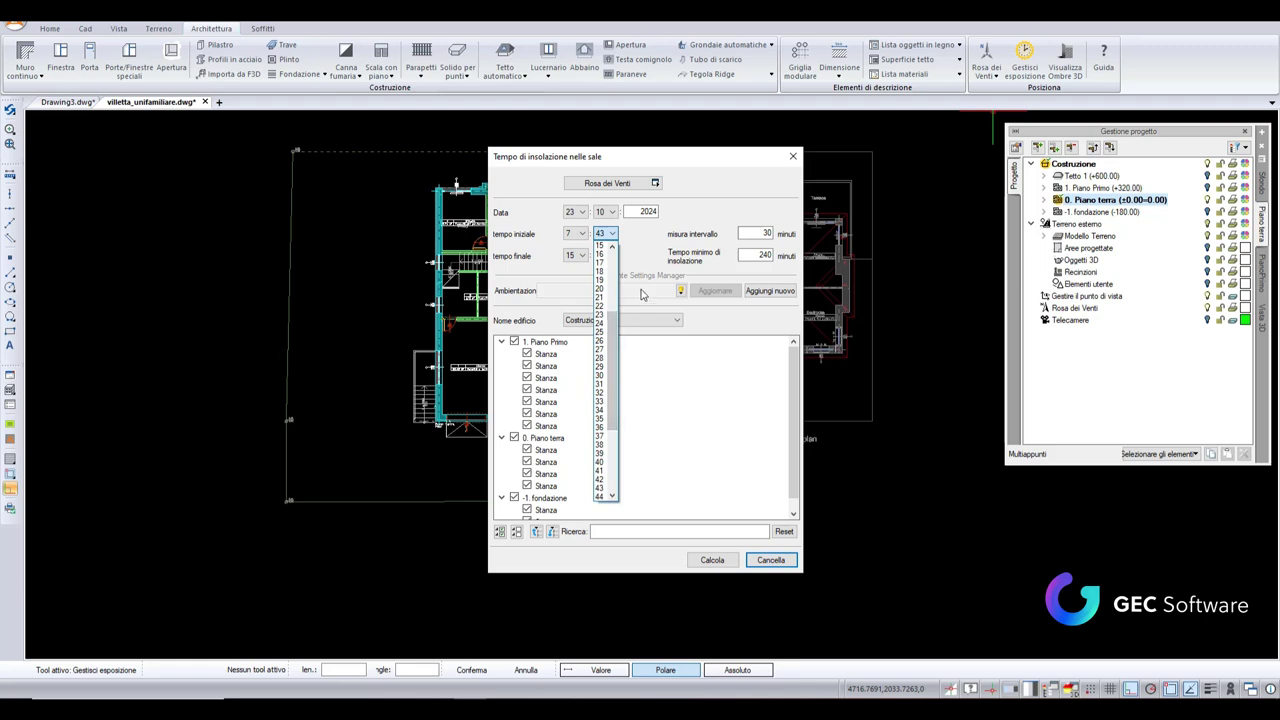
scroll(605, 360, "down", 5)
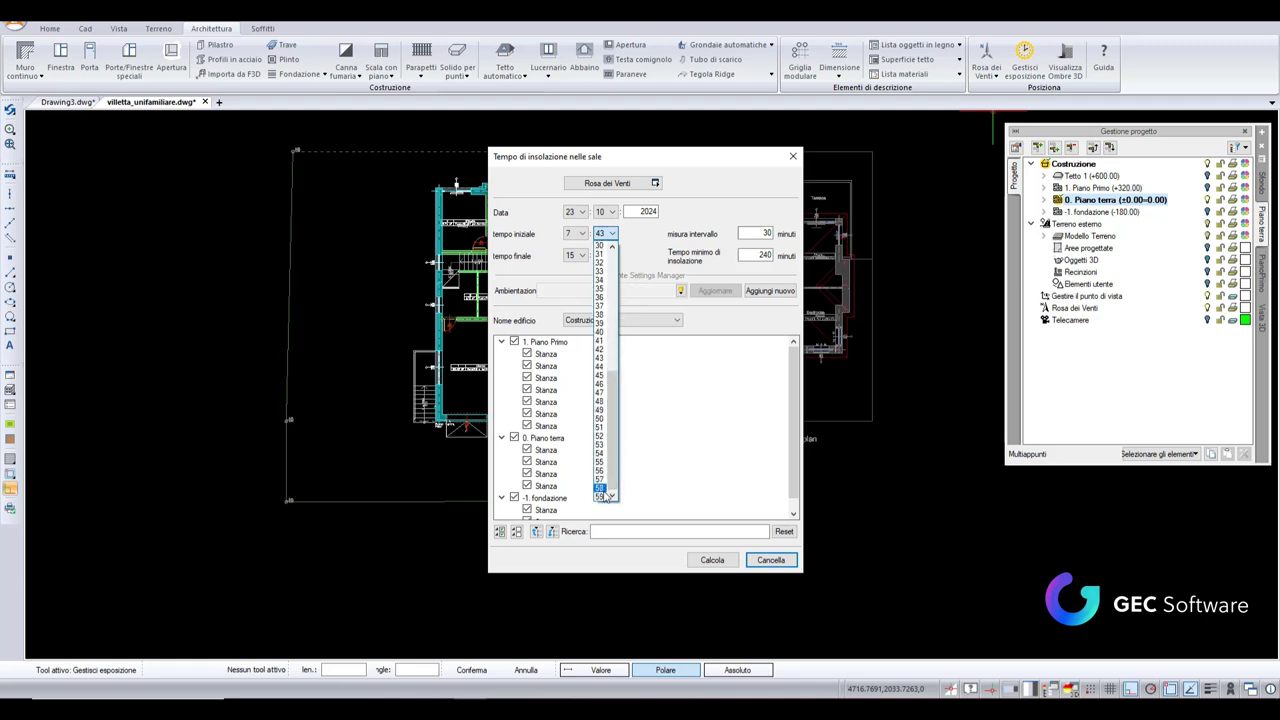
scroll(604, 370, "up", 5)
scroll(604, 300, "up", 5)
left_click(601, 247)
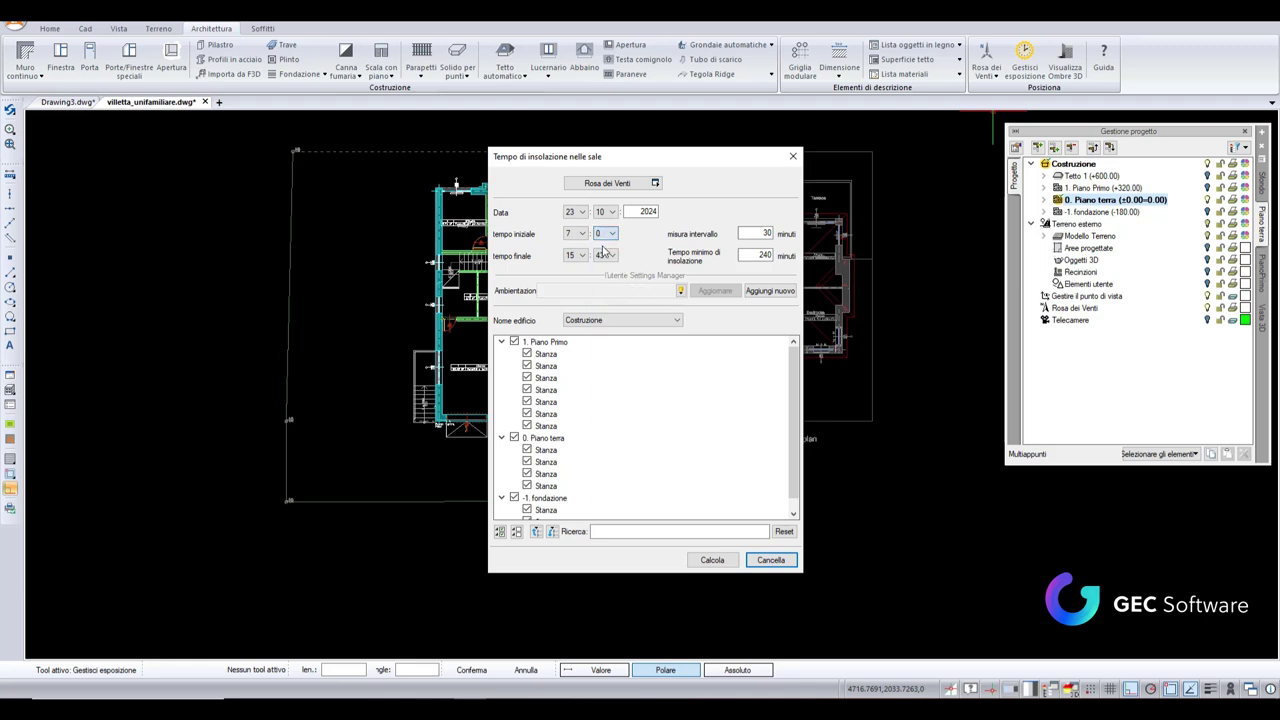
Step: Set the end hour to 17 and select the measurement interval value
left_click(576, 256)
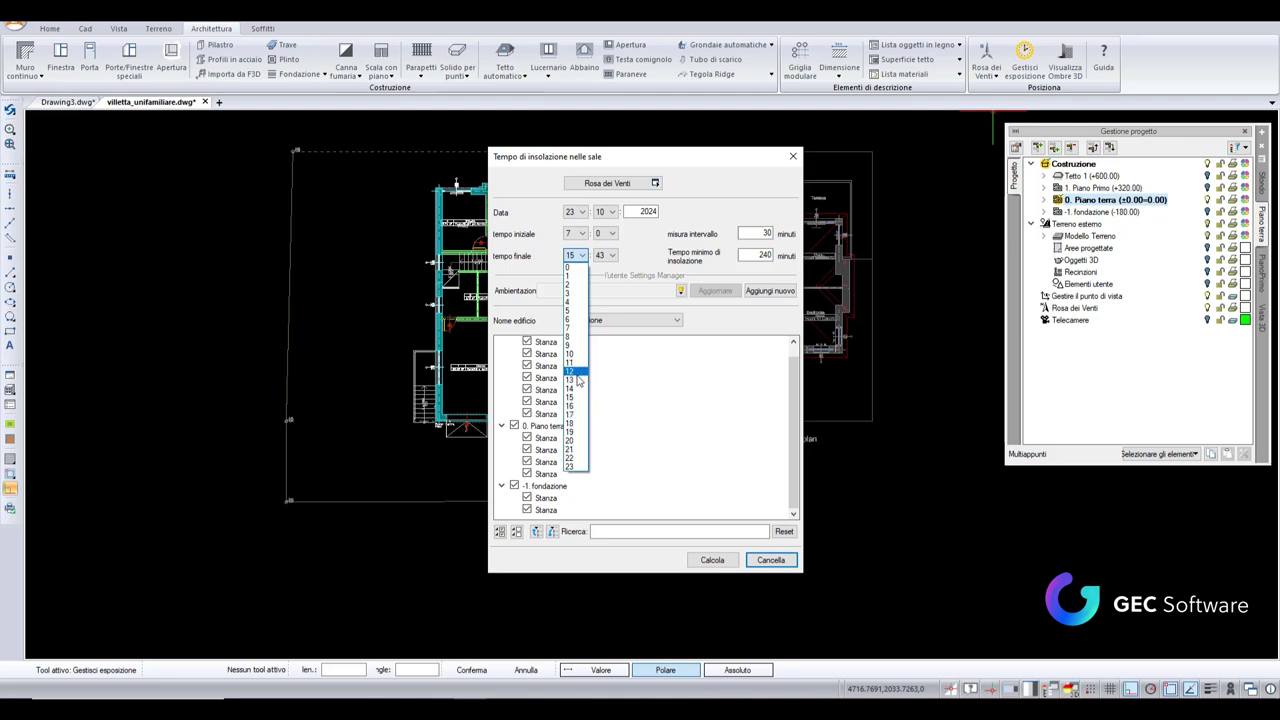
left_click(578, 415)
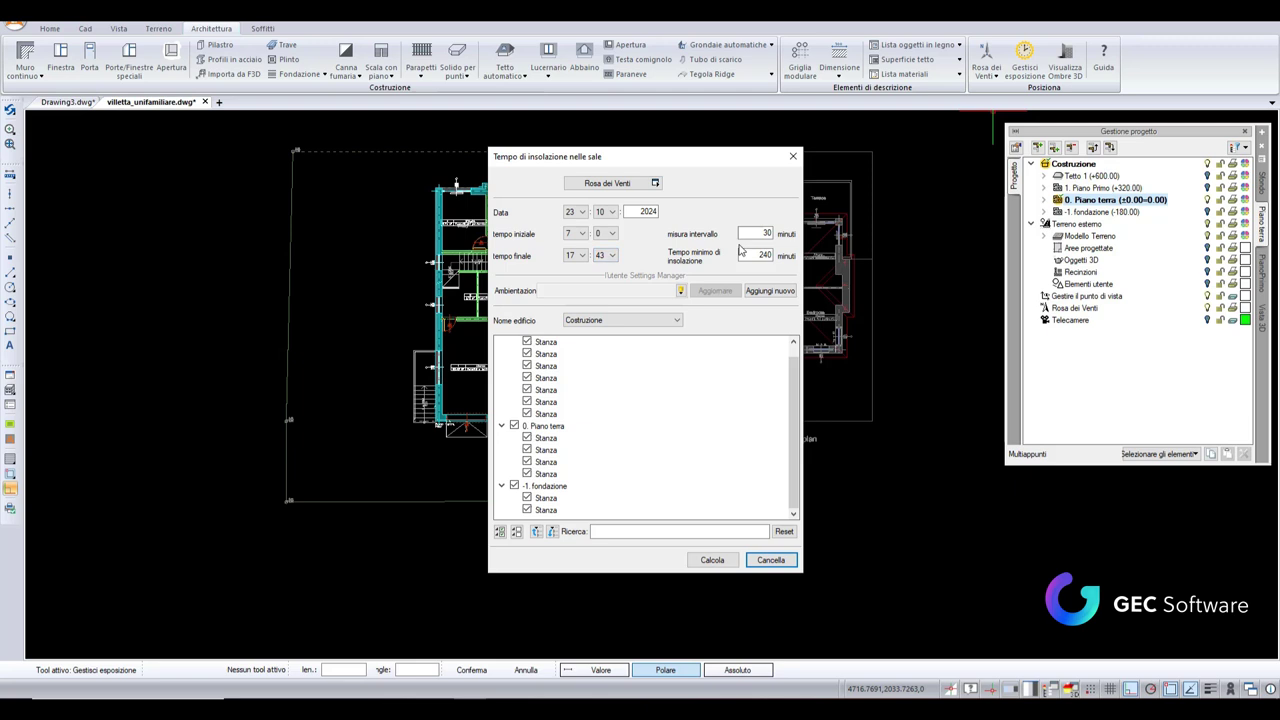
left_click_drag(748, 233, 786, 234)
Step: Enter 10 minutes for the minimum insolation time and the measurement interval
left_click_drag(753, 254, 768, 255)
type("10")
left_click_drag(752, 233, 772, 234)
Step: Keep Costruzione as the analysed building and check the Ambientazione presets without choosing one
left_click(630, 320)
left_click(620, 335)
left_click(681, 291)
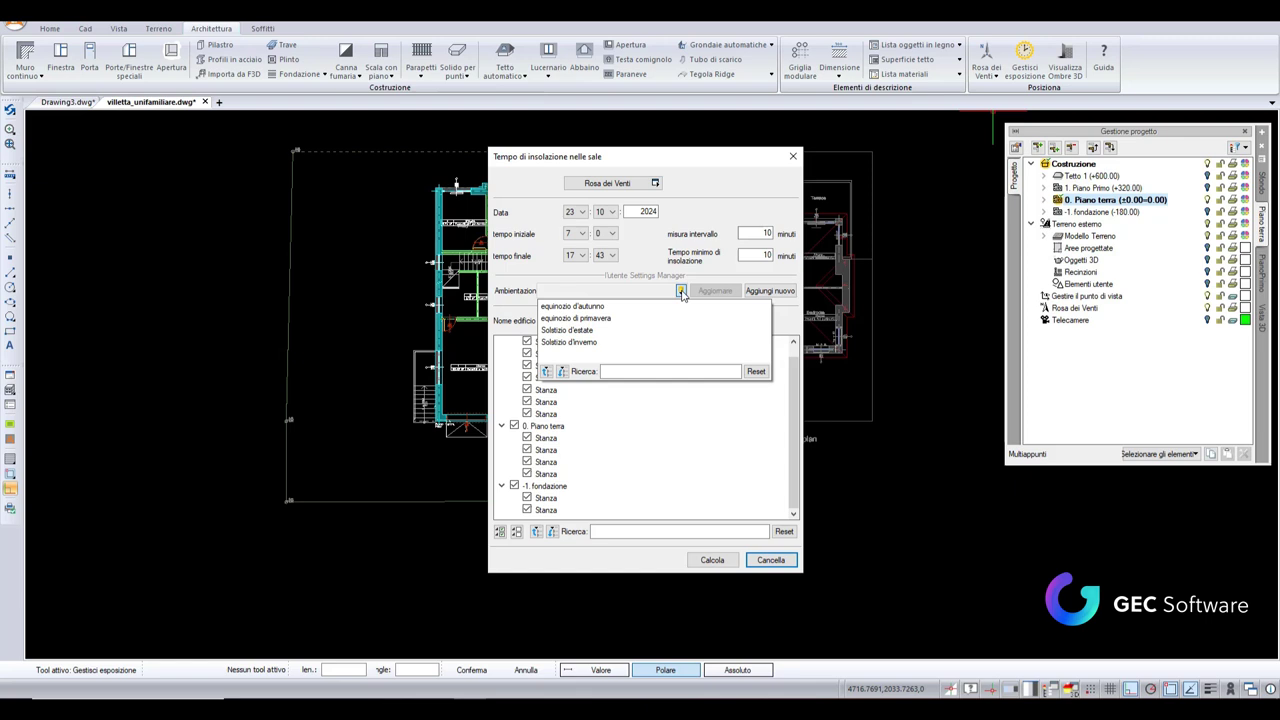
left_click(539, 279)
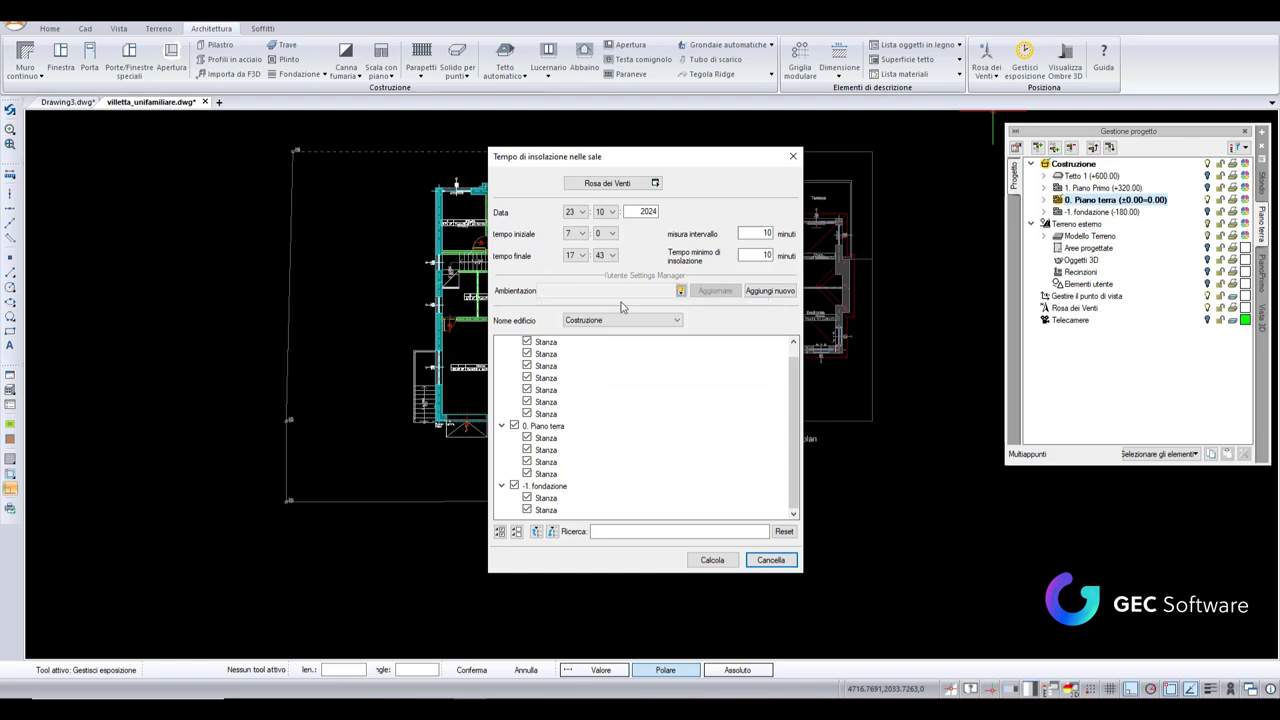
scroll(708, 431, "up", 1)
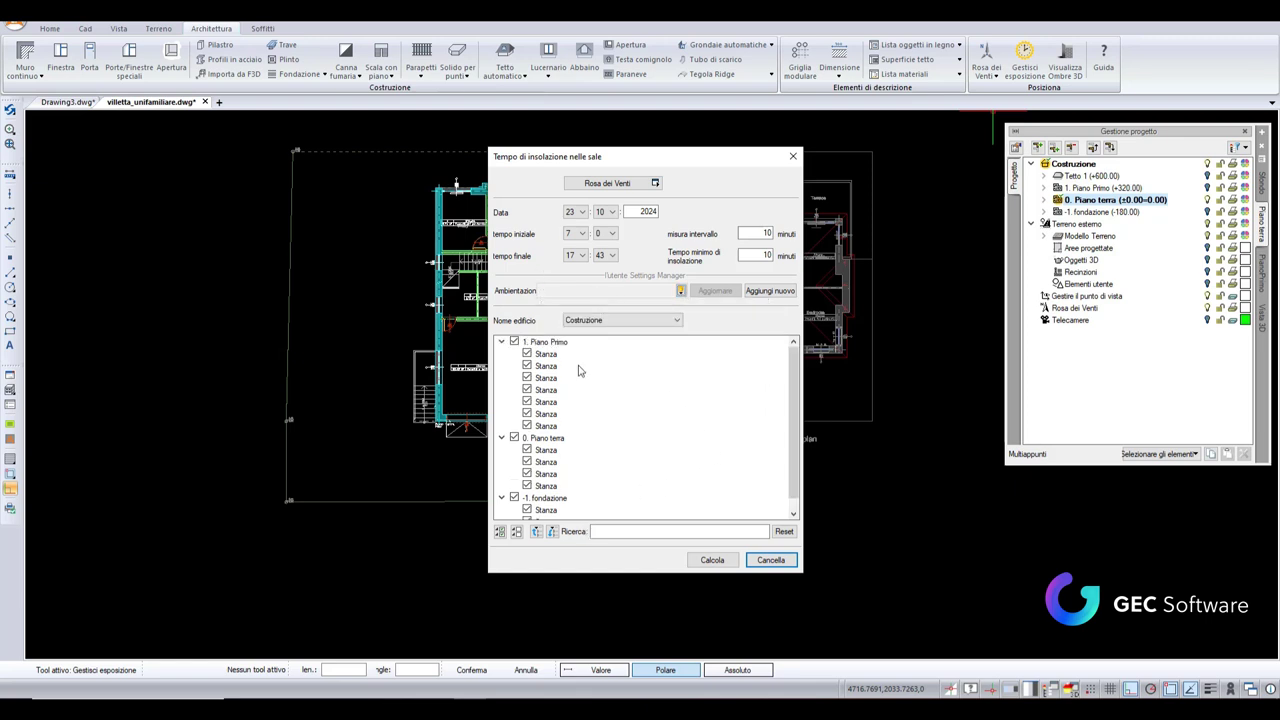
scroll(555, 362, "down", 1)
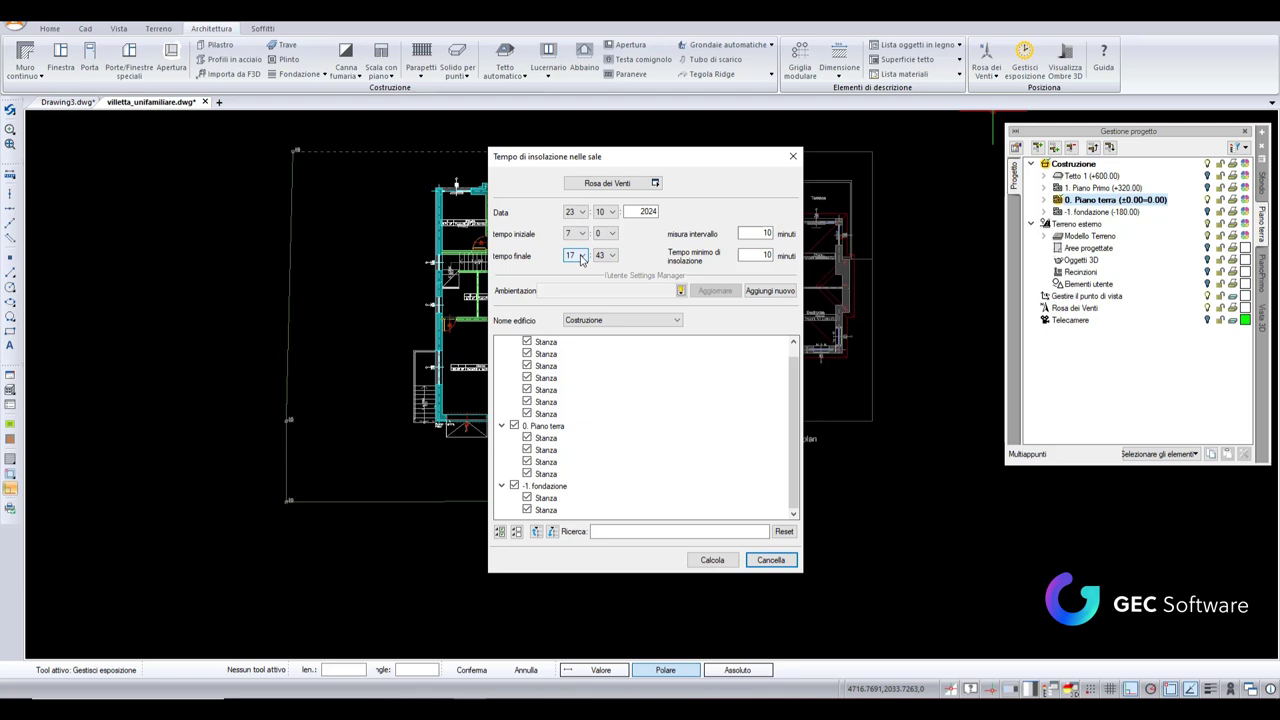
Step: Run the insolation calculation with Calcola
left_click(712, 560)
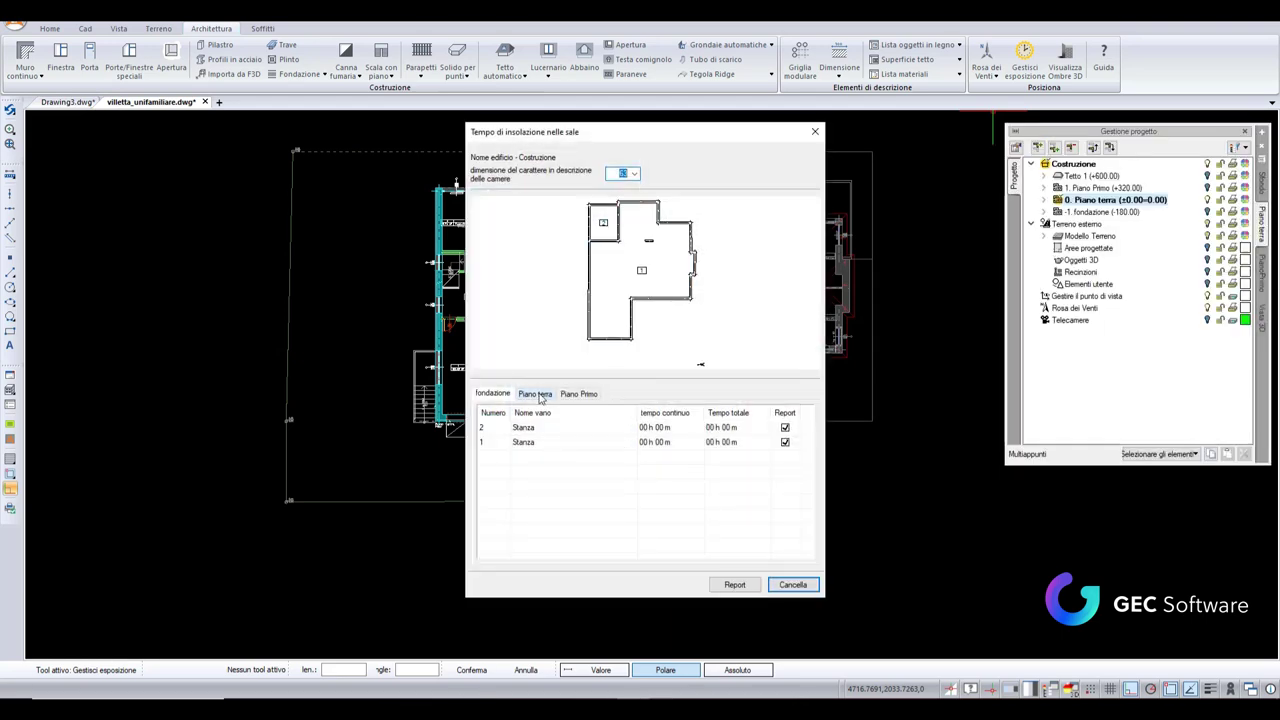
Step: Review room results on the Piano terra, Piano Primo and fondazione tabs, ending on Piano terra
left_click(538, 394)
left_click(578, 393)
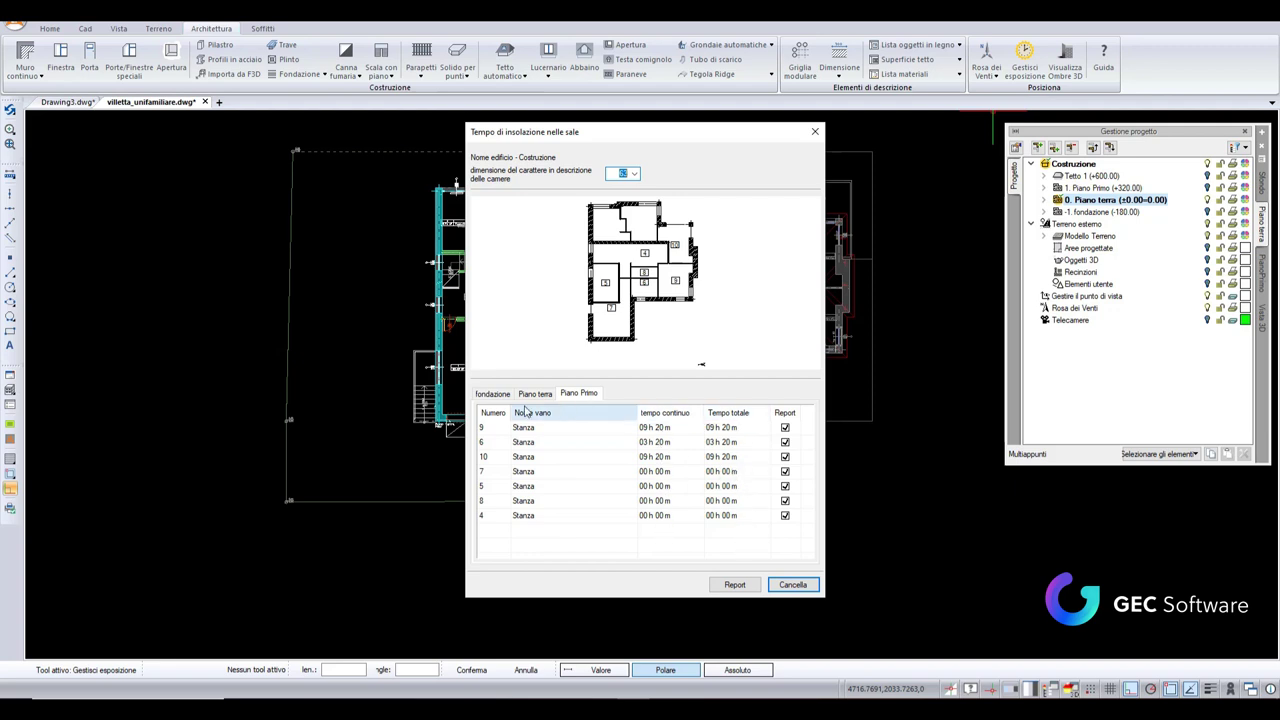
left_click(494, 396)
left_click(530, 395)
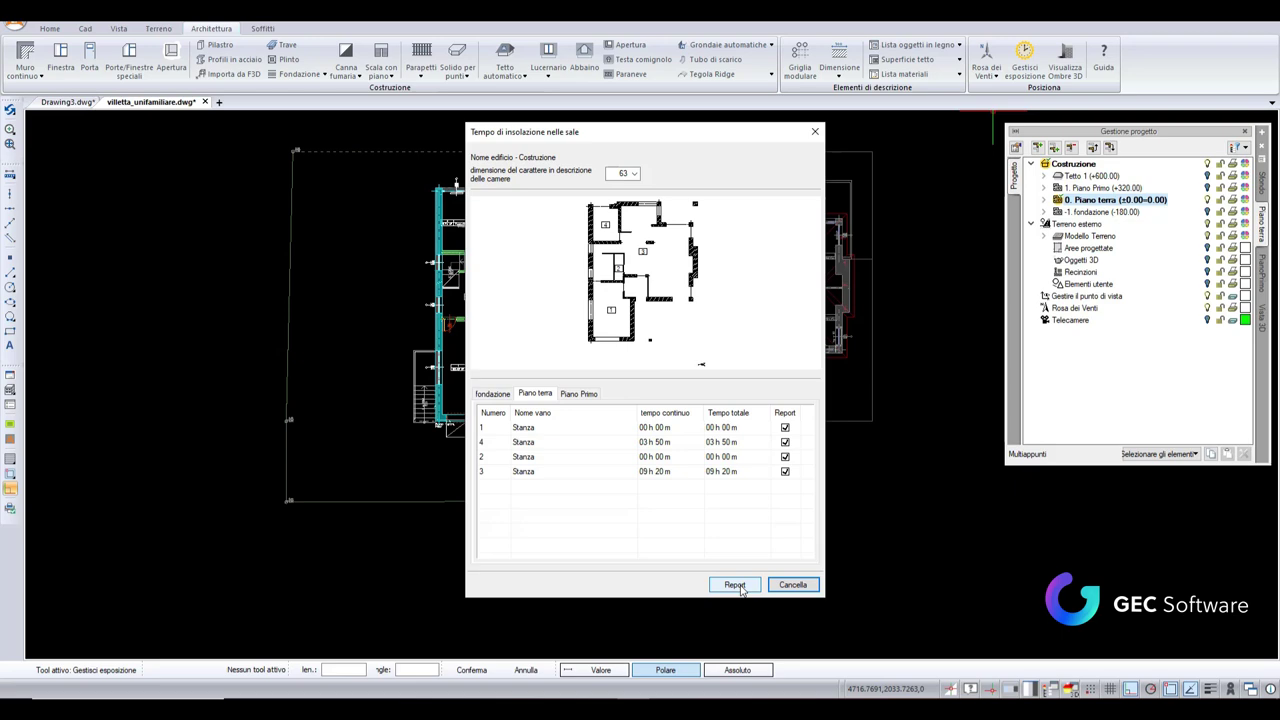
left_click(744, 586)
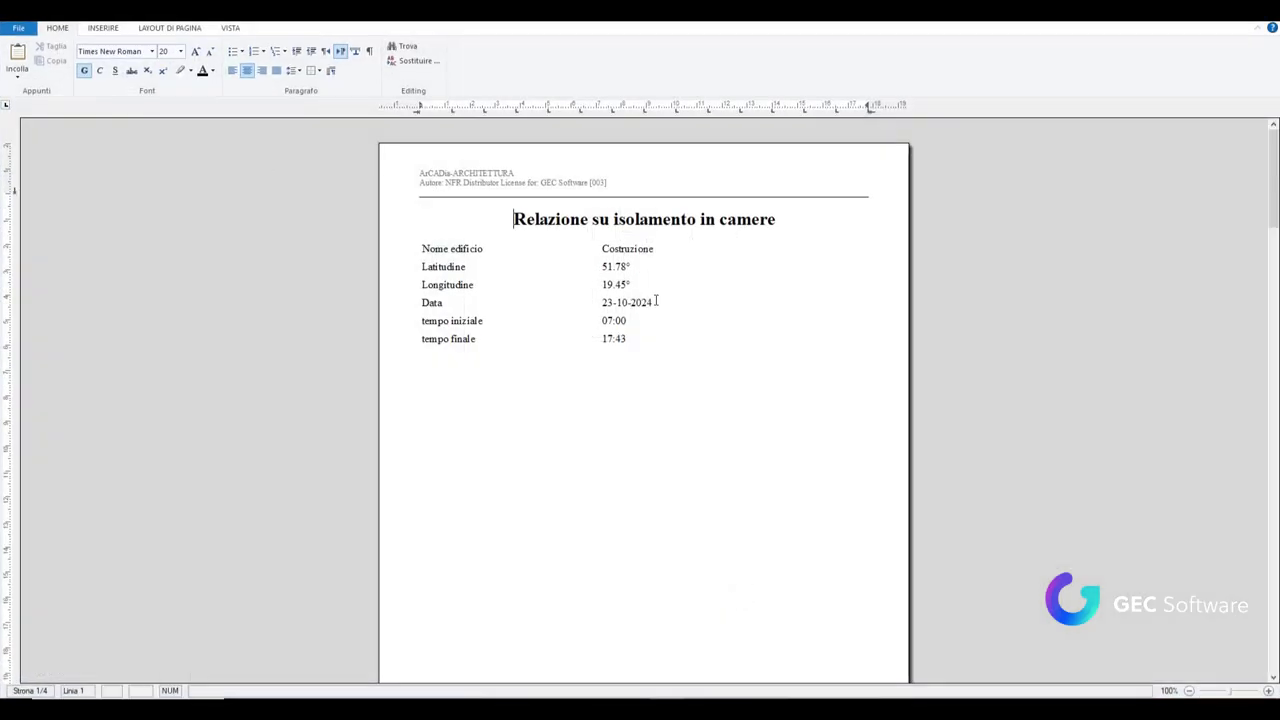
scroll(590, 247, "down", 10)
scroll(649, 322, "down", 5)
scroll(649, 322, "down", 5)
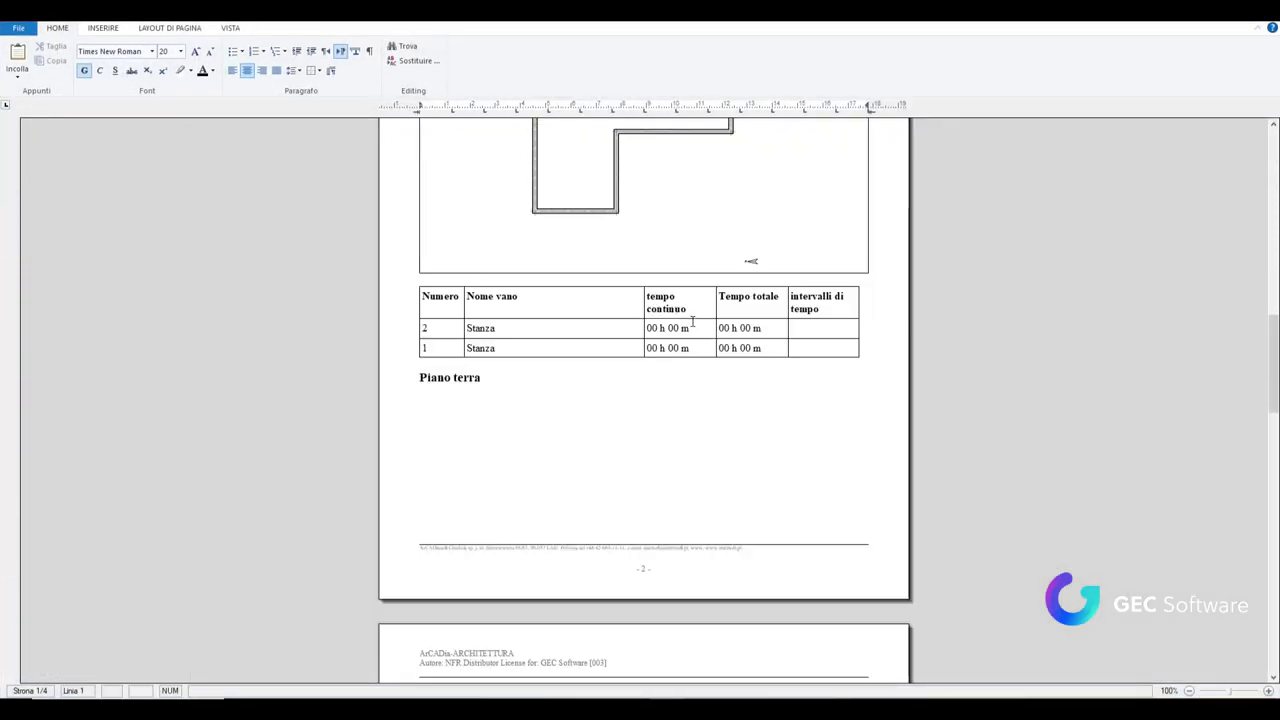
scroll(692, 320, "down", 10)
scroll(634, 395, "down", 6)
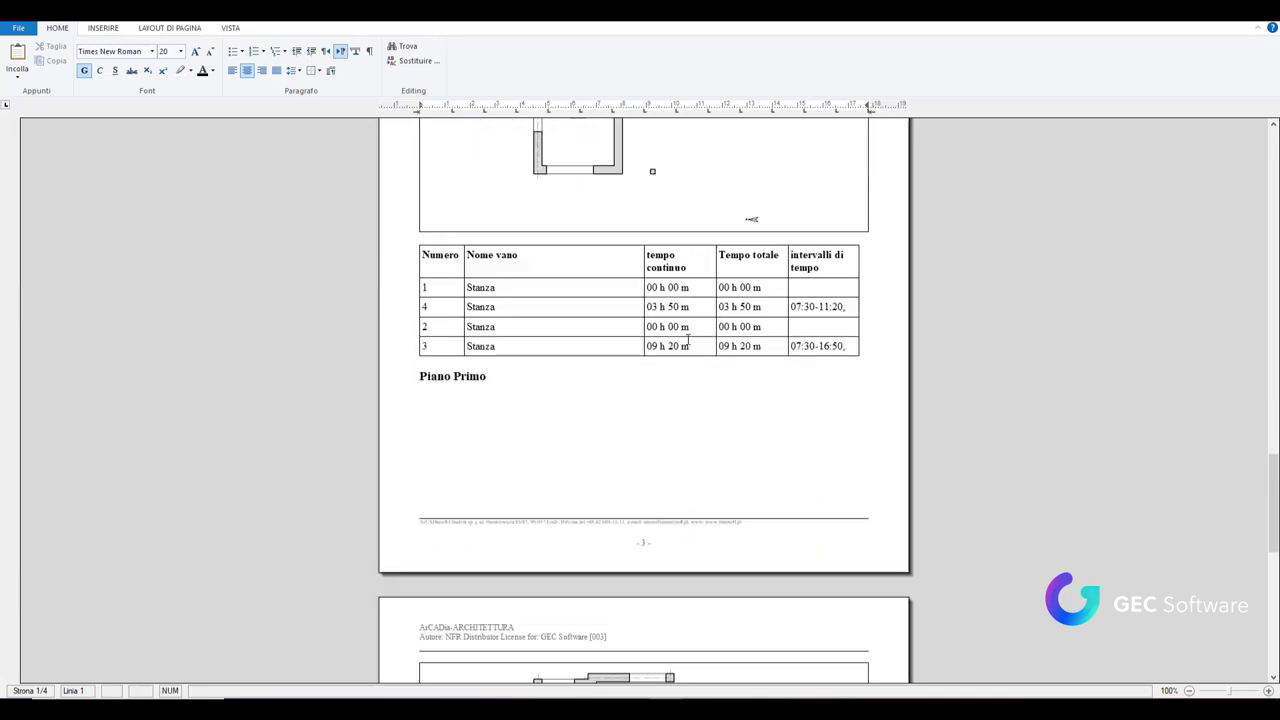
scroll(770, 470, "down", 10)
scroll(767, 589, "down", 1)
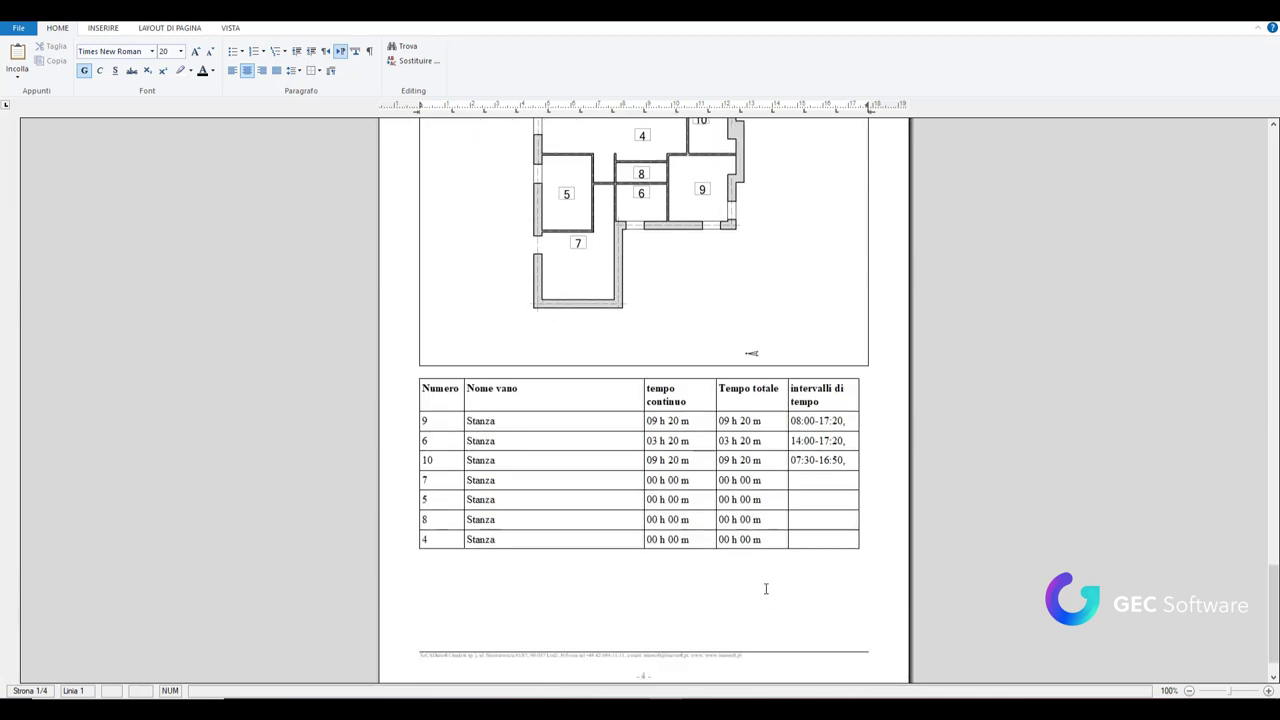
scroll(750, 500, "up", 7)
scroll(737, 460, "down", 8)
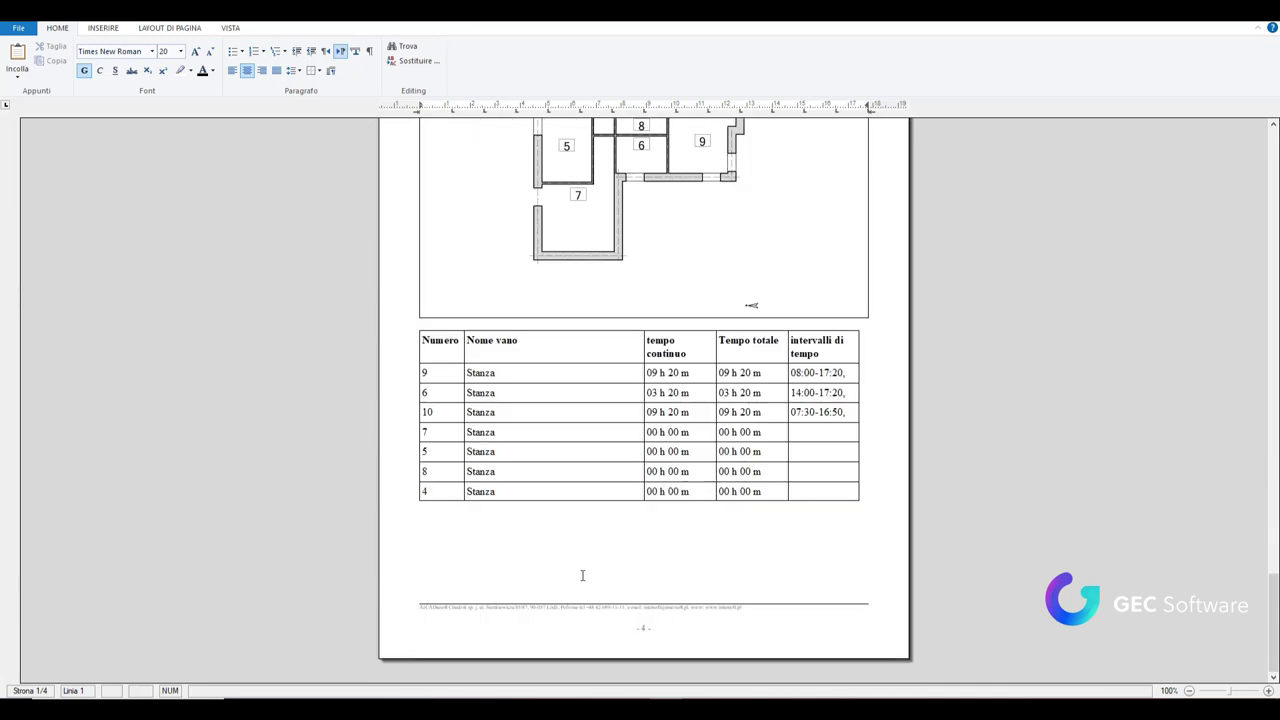
scroll(582, 575, "up", 7)
scroll(783, 506, "up", 6)
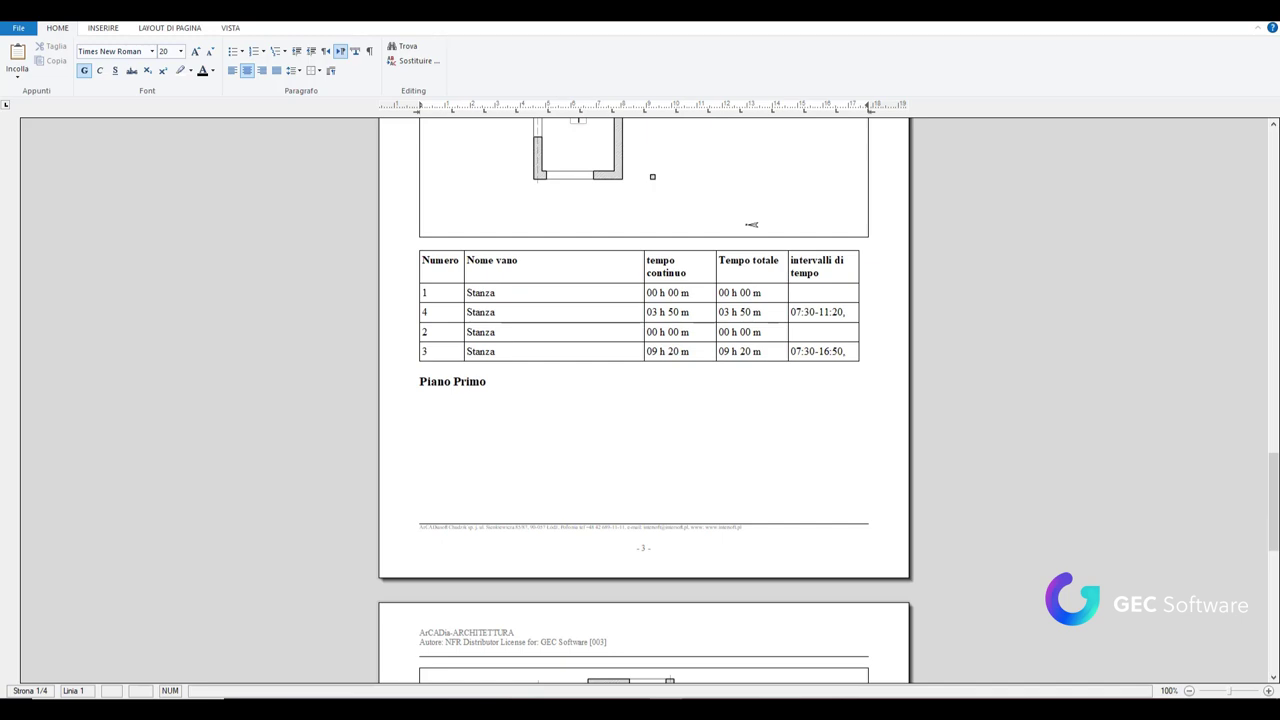
Step: Close the report and insolation table, then launch Visualizza Ombre 3D
left_click(655, 404)
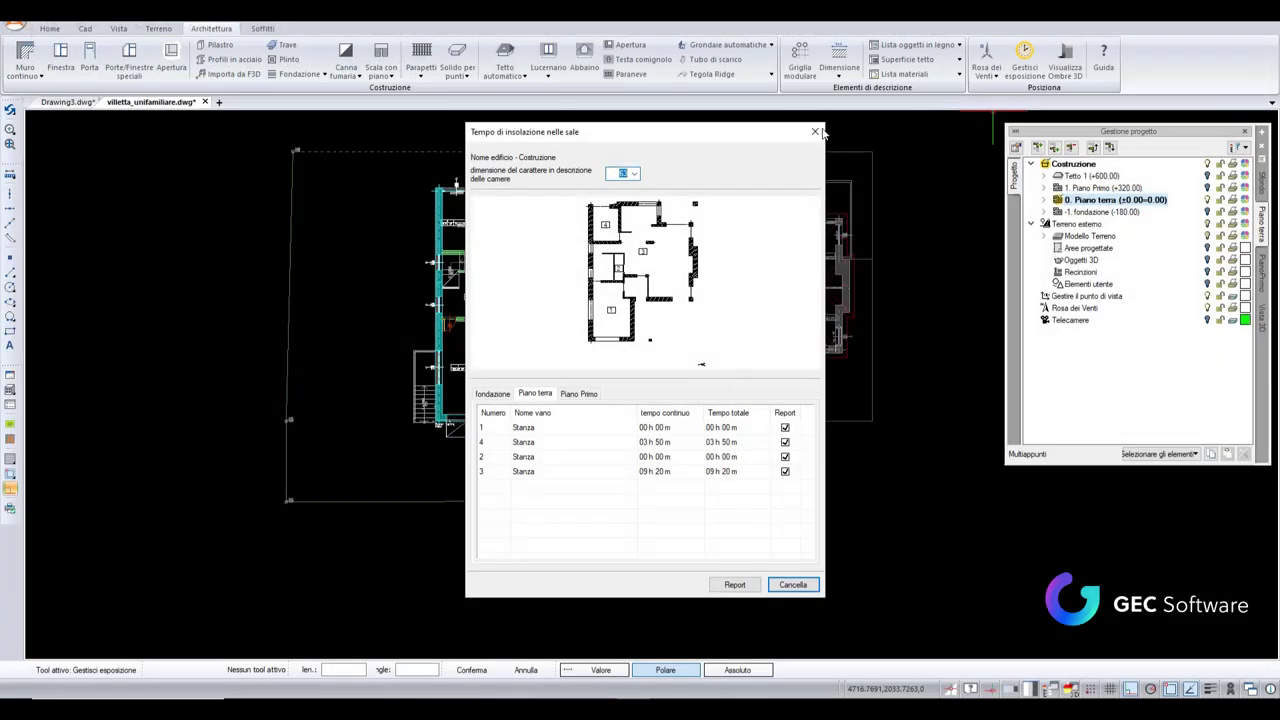
left_click(815, 131)
left_click(1064, 58)
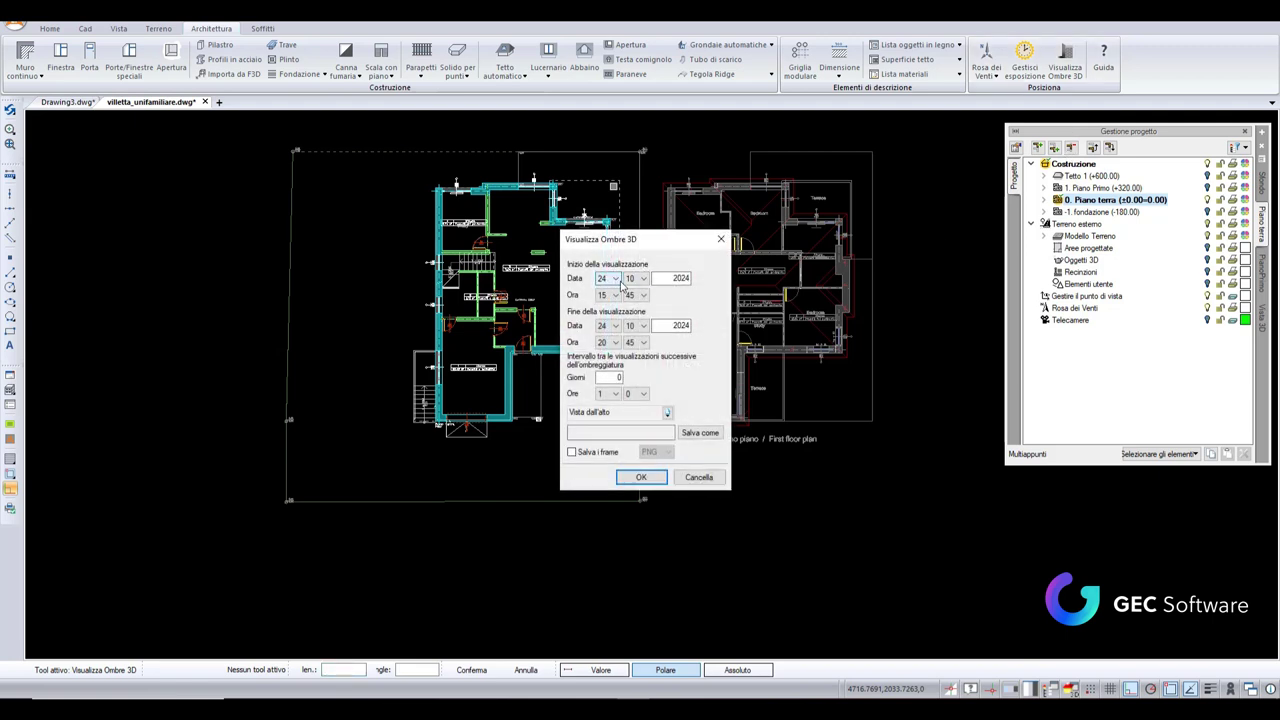
Step: Set the shadow animation start to 23/10 at 7:00
left_click(618, 280)
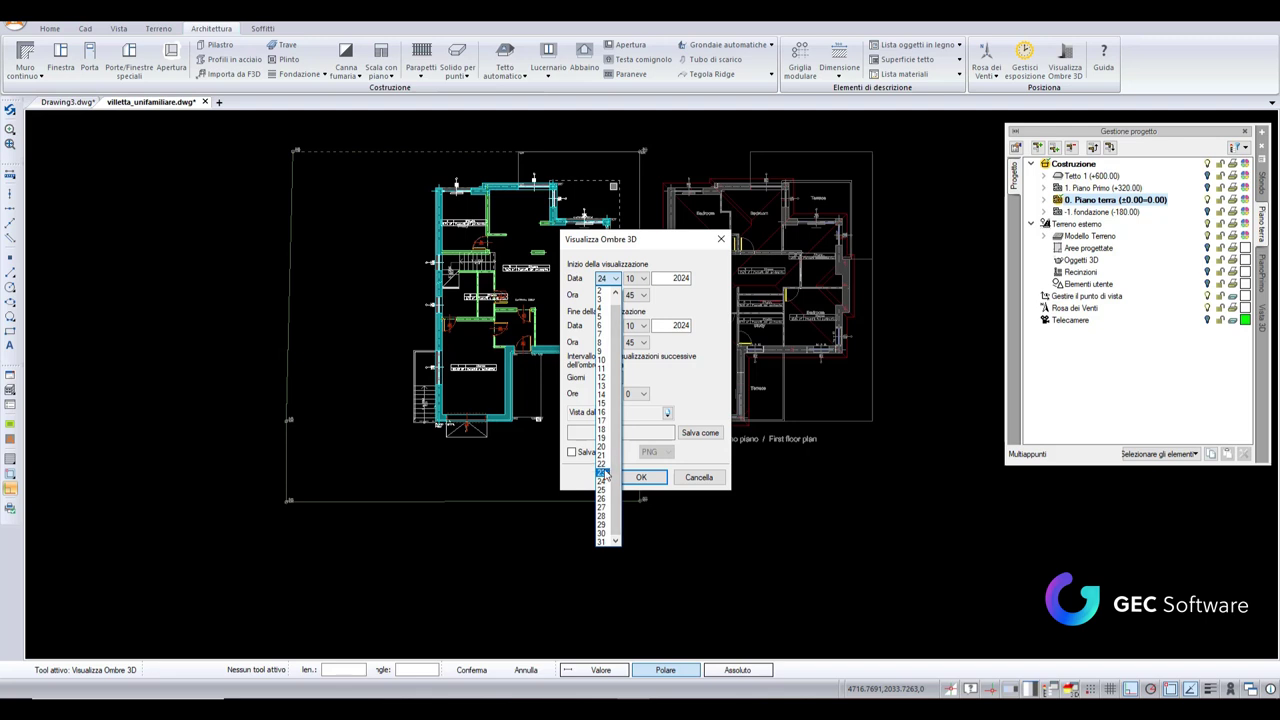
left_click(605, 472)
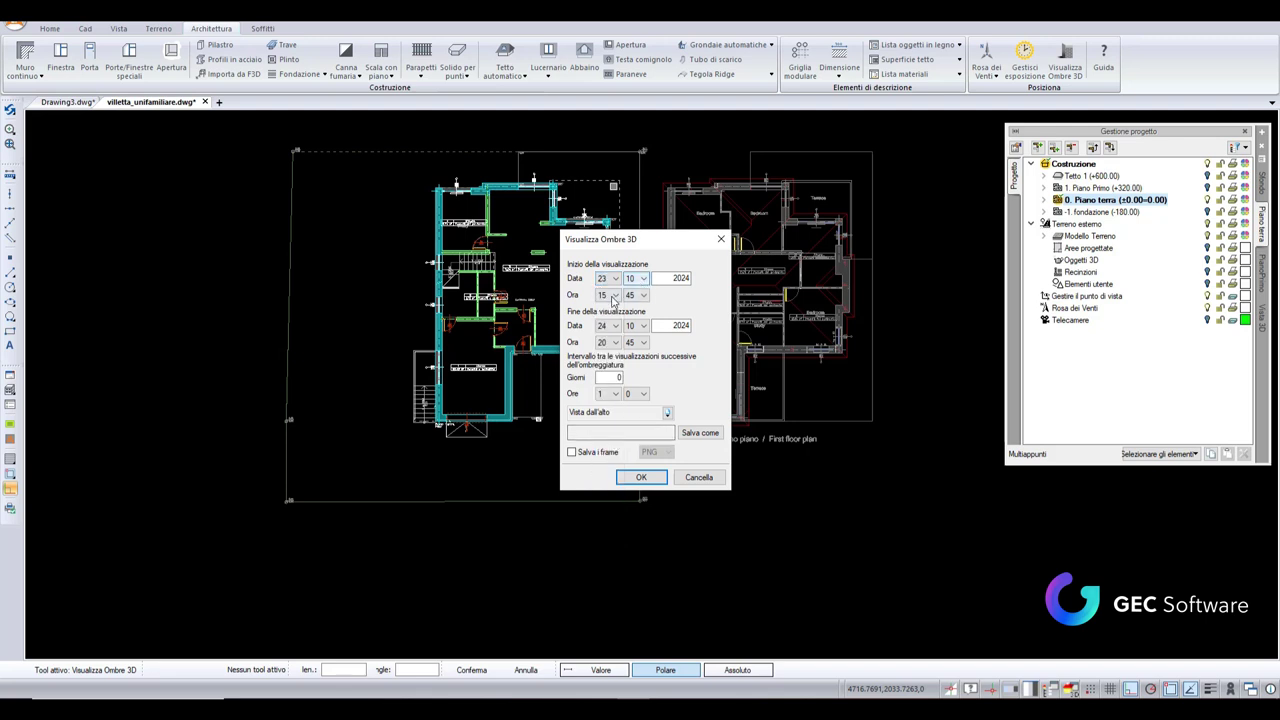
left_click(613, 296)
left_click(605, 368)
left_click(640, 295)
left_click(630, 368)
Step: Set the shadow animation end to 24/10 at 17:00
left_click(613, 326)
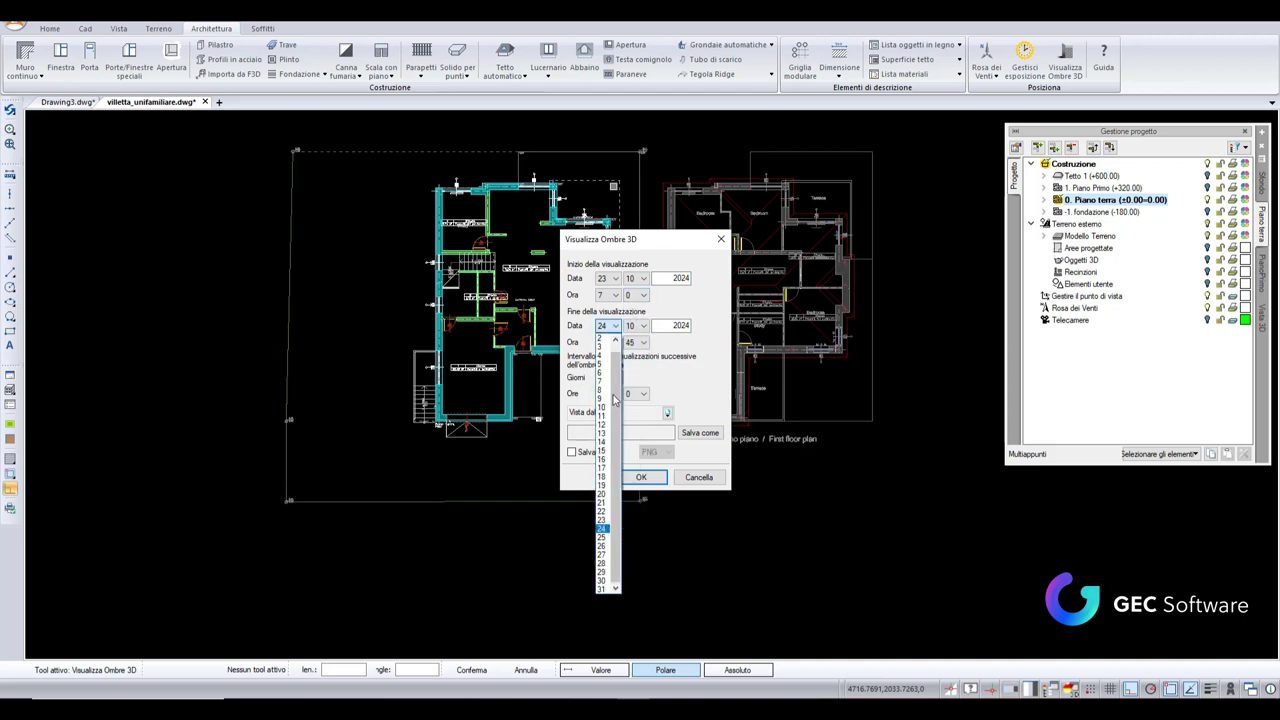
left_click(641, 344)
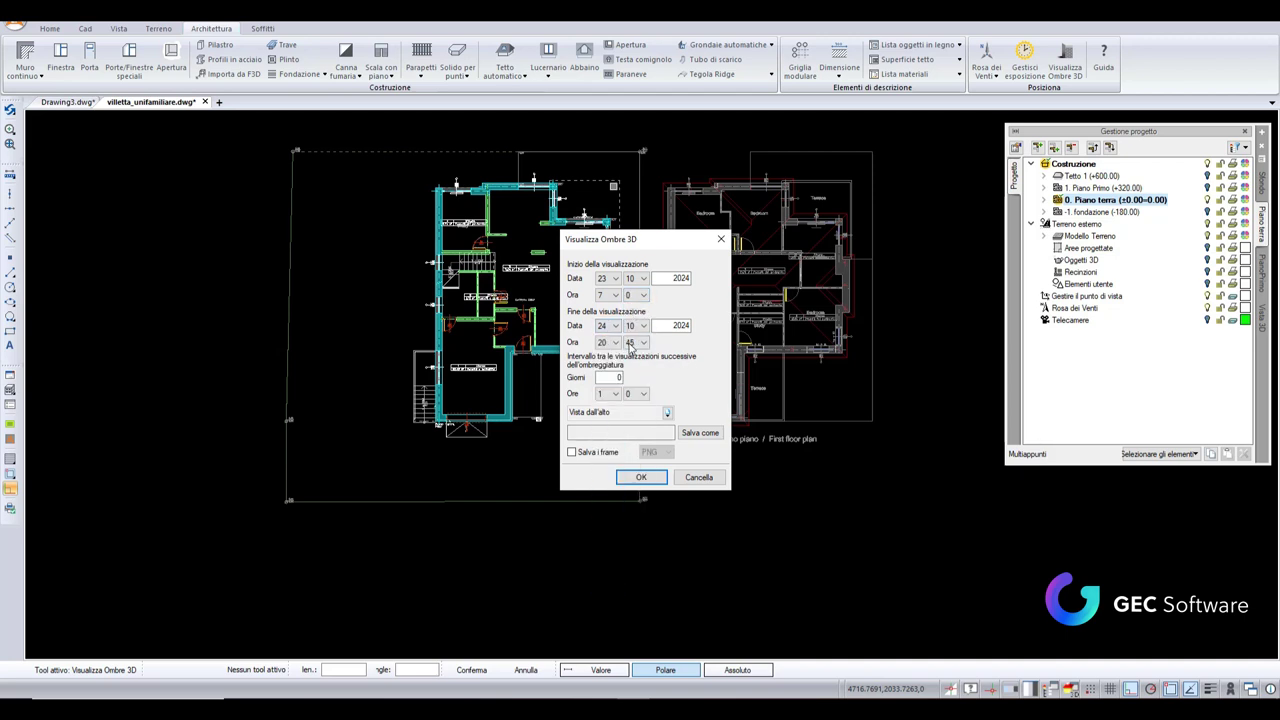
left_click(612, 342)
left_click(612, 503)
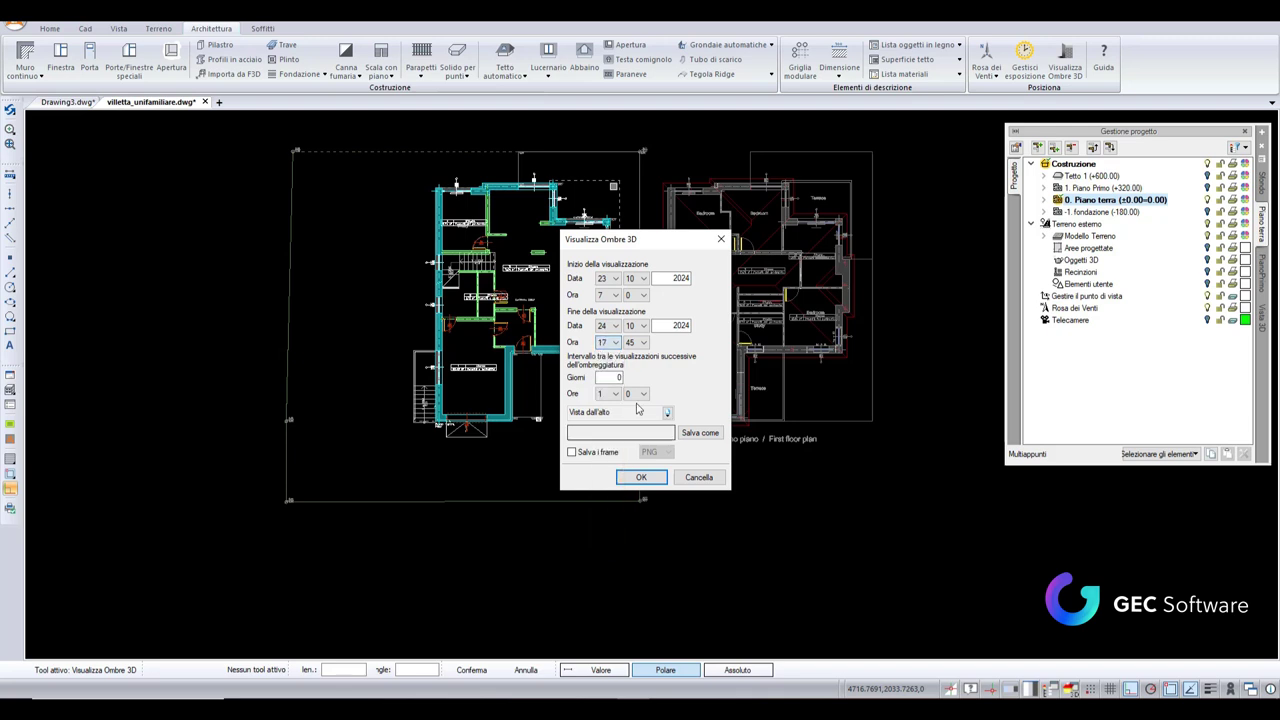
left_click(631, 343)
scroll(631, 400, "up", 4)
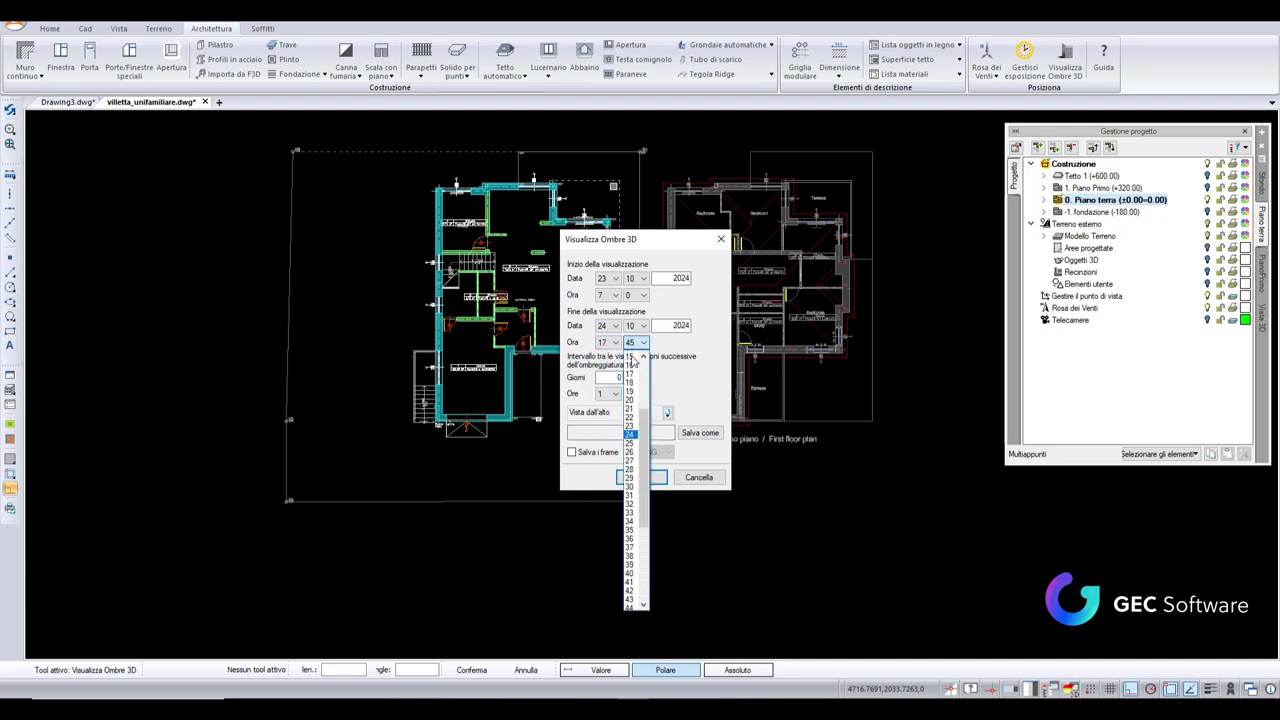
scroll(631, 400, "up", 4)
scroll(631, 400, "up", 2)
left_click(629, 365)
Step: Set a 0 h 30 min interval, enable Salva i frame, and choose Salva come
left_click(608, 378)
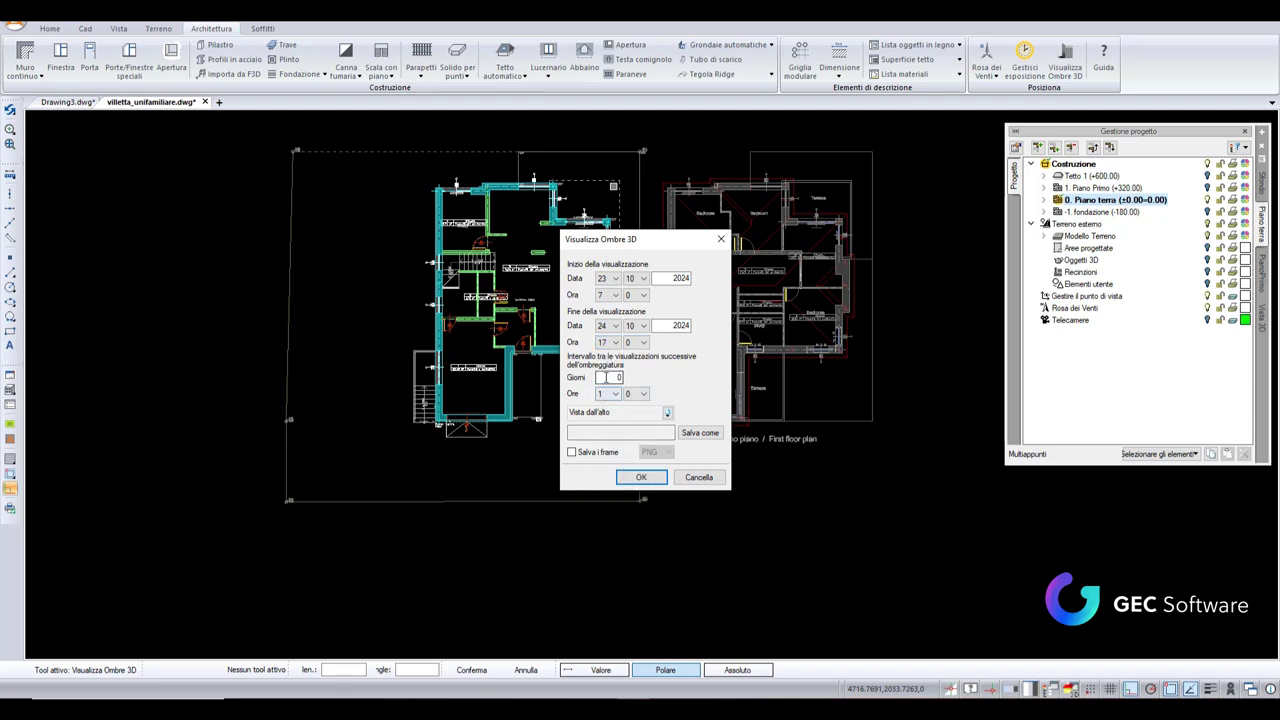
left_click(607, 393)
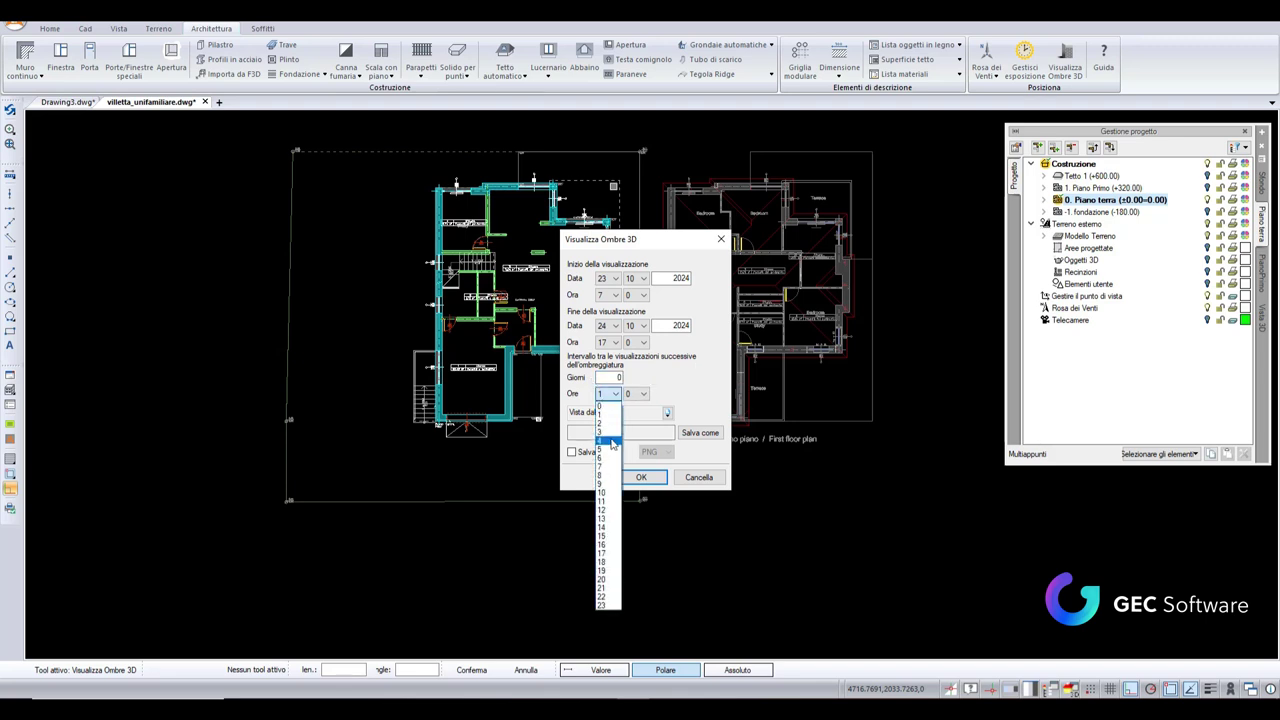
left_click(601, 405)
left_click(637, 393)
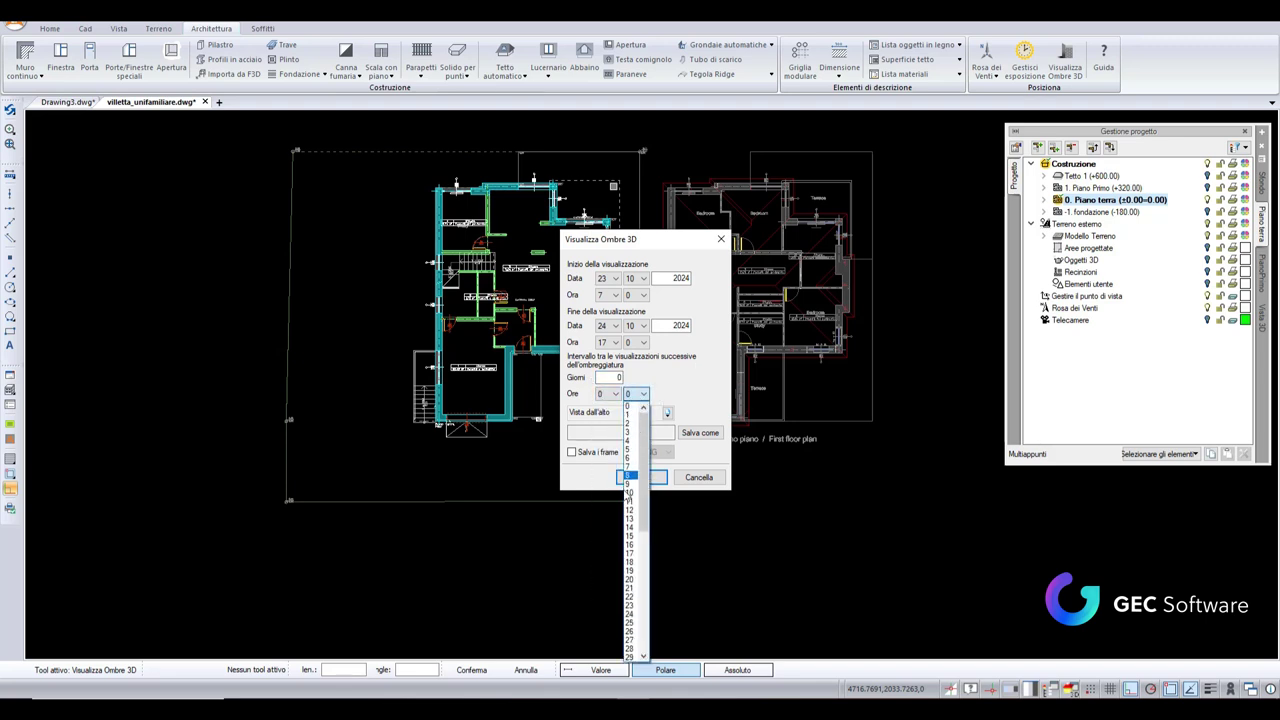
scroll(628, 500, "down", 2)
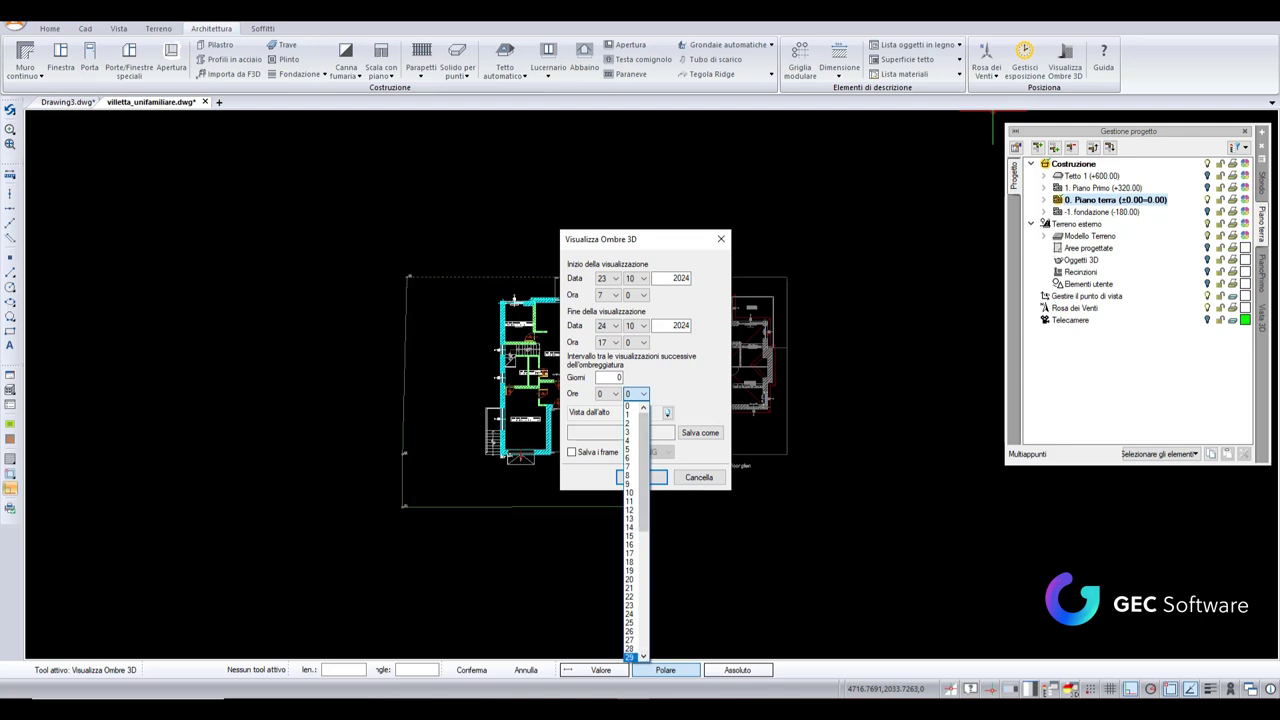
left_click(630, 648)
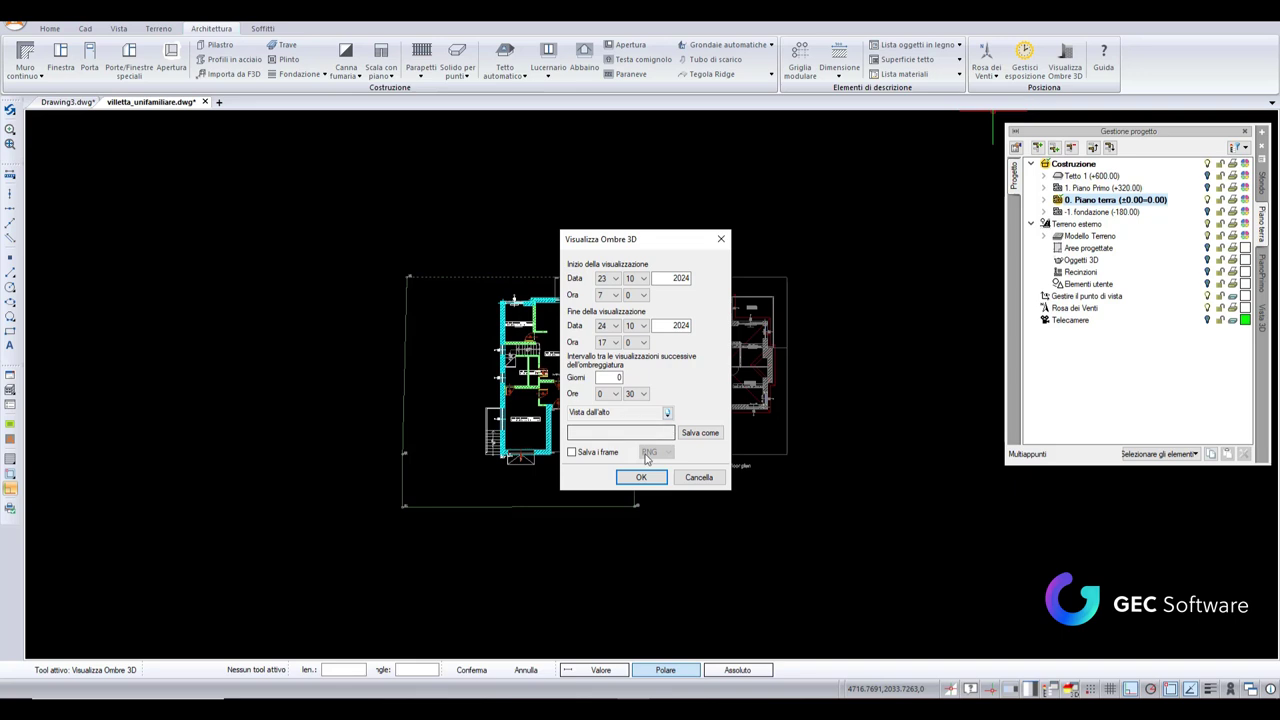
left_click(589, 456)
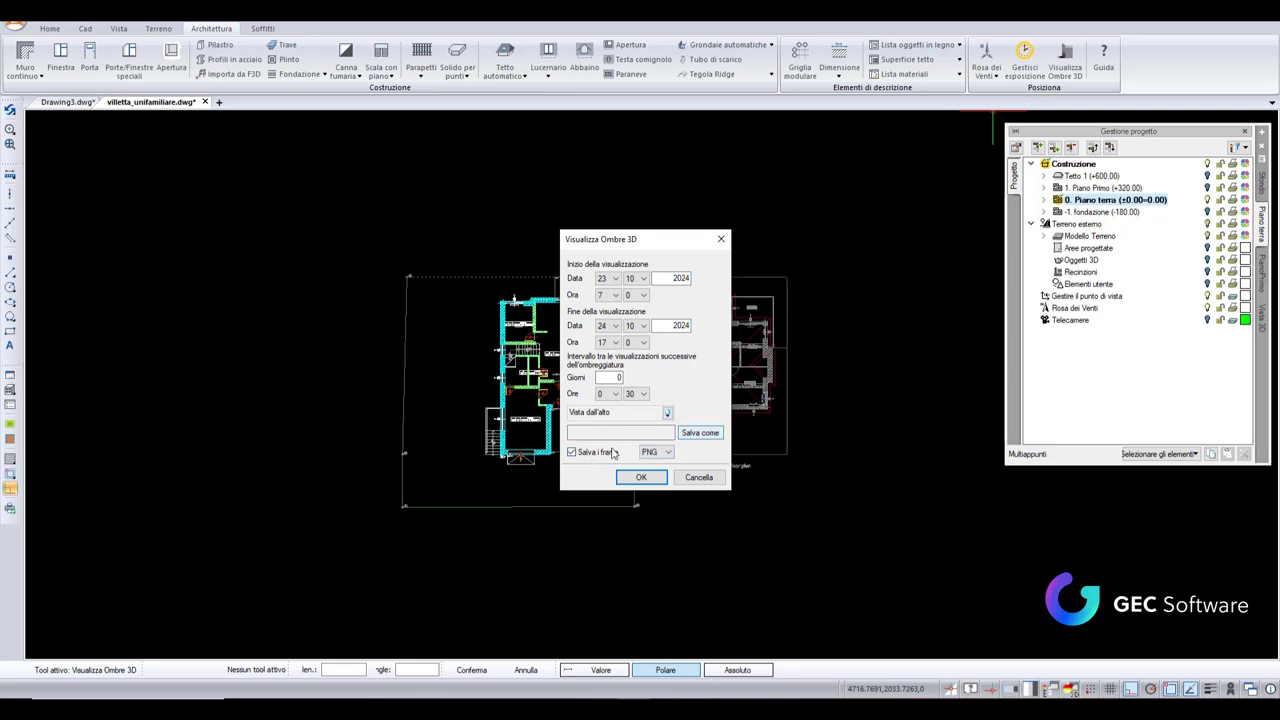
left_click(705, 434)
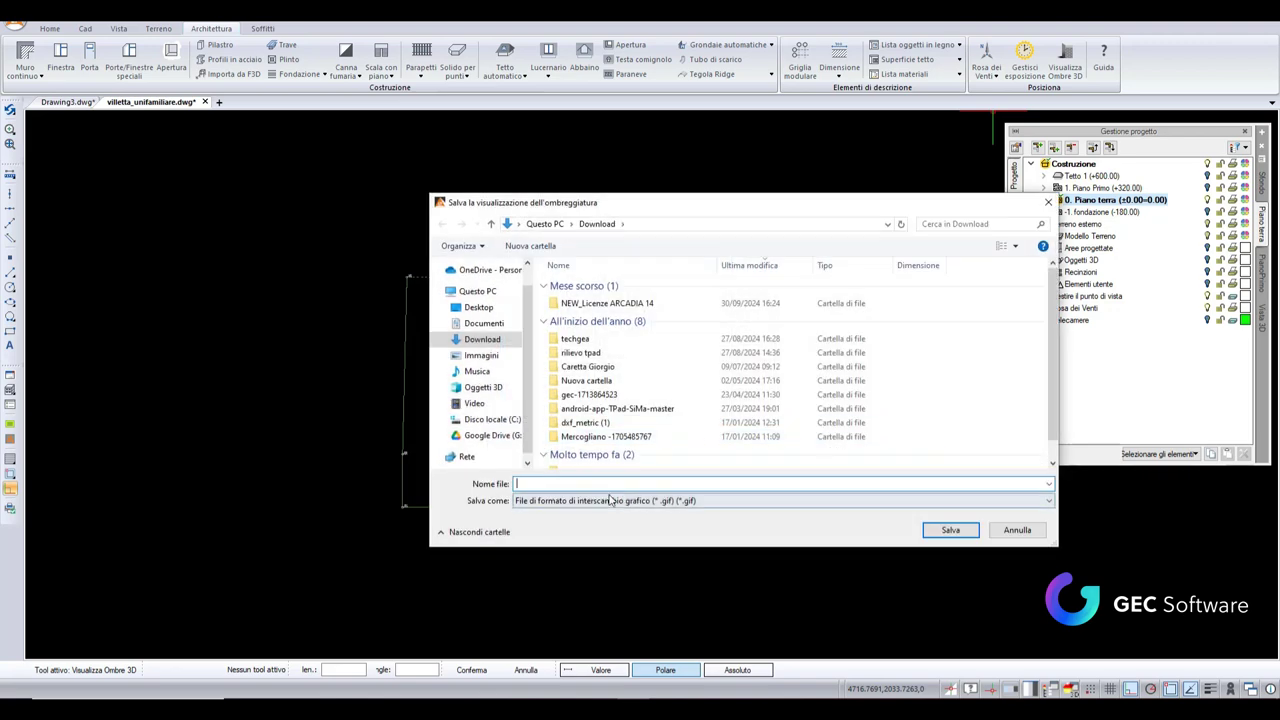
Step: Set the animation file type to GIF
left_click(610, 500)
left_click(610, 529)
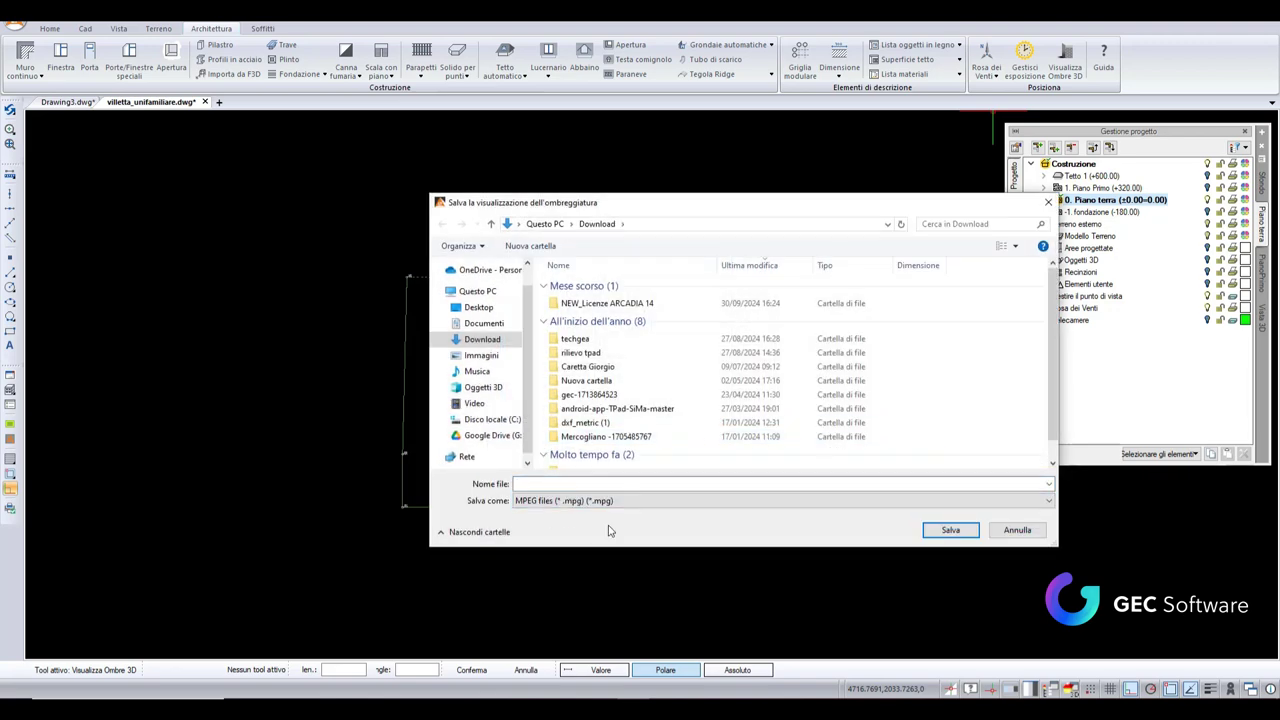
left_click(600, 500)
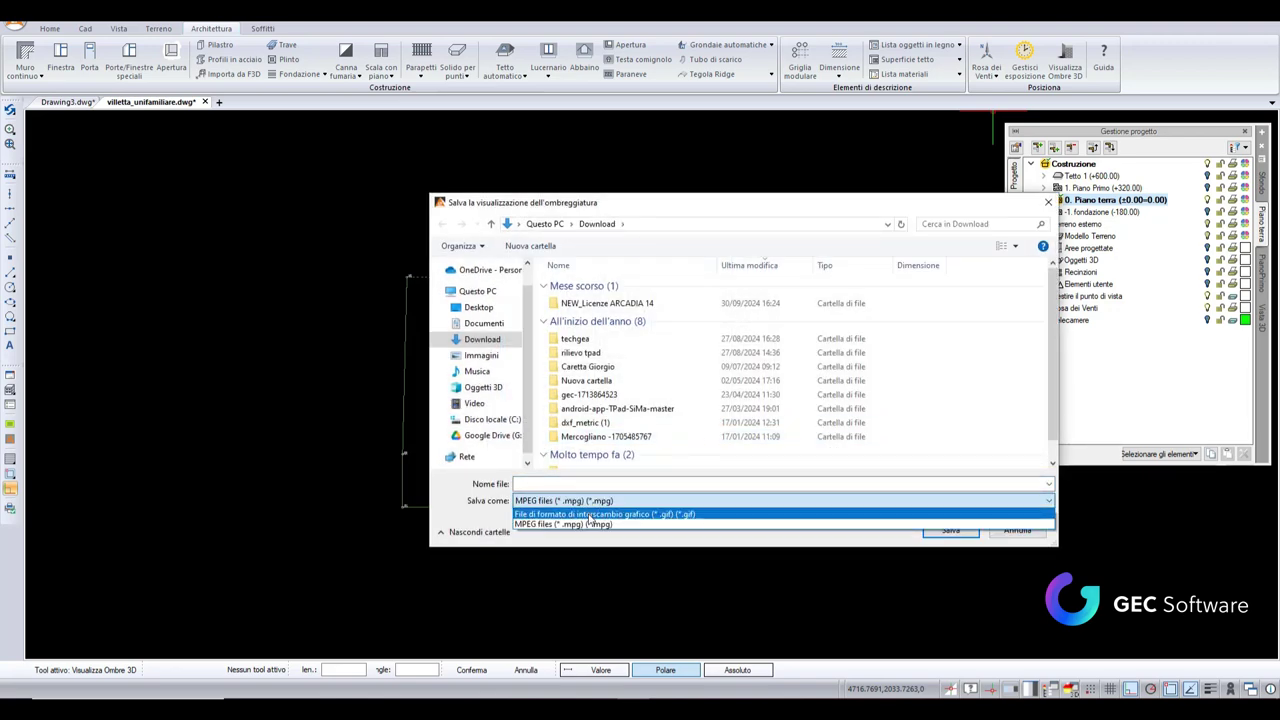
left_click(590, 514)
Step: Save into a new Nuova cartella folder under Desktop\Video ARCADIA and confirm the file name
left_click(478, 307)
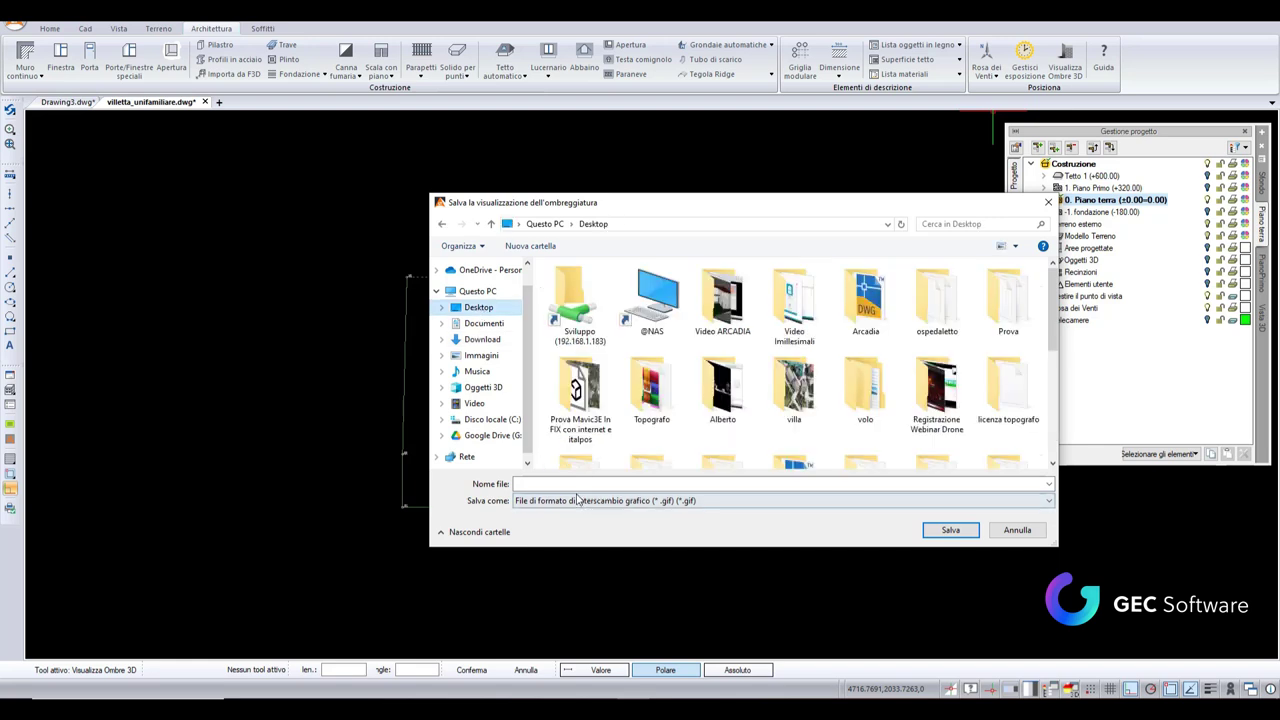
double_click(724, 318)
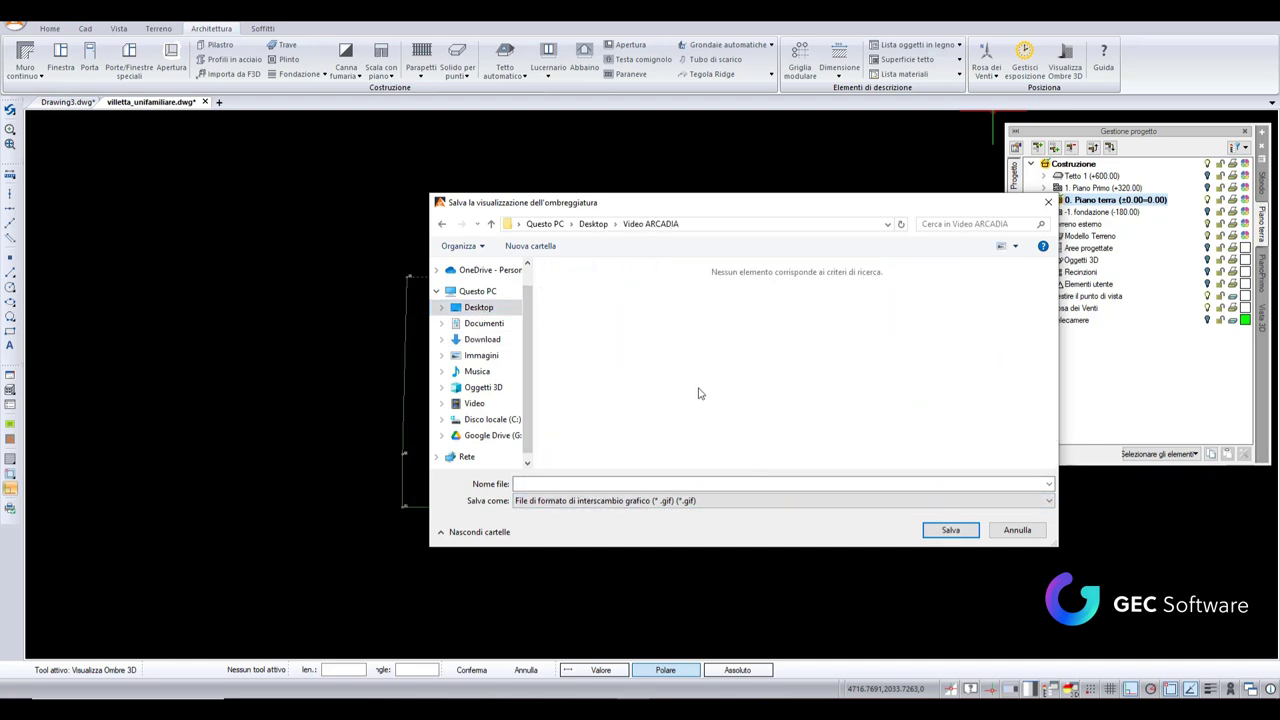
left_click(528, 247)
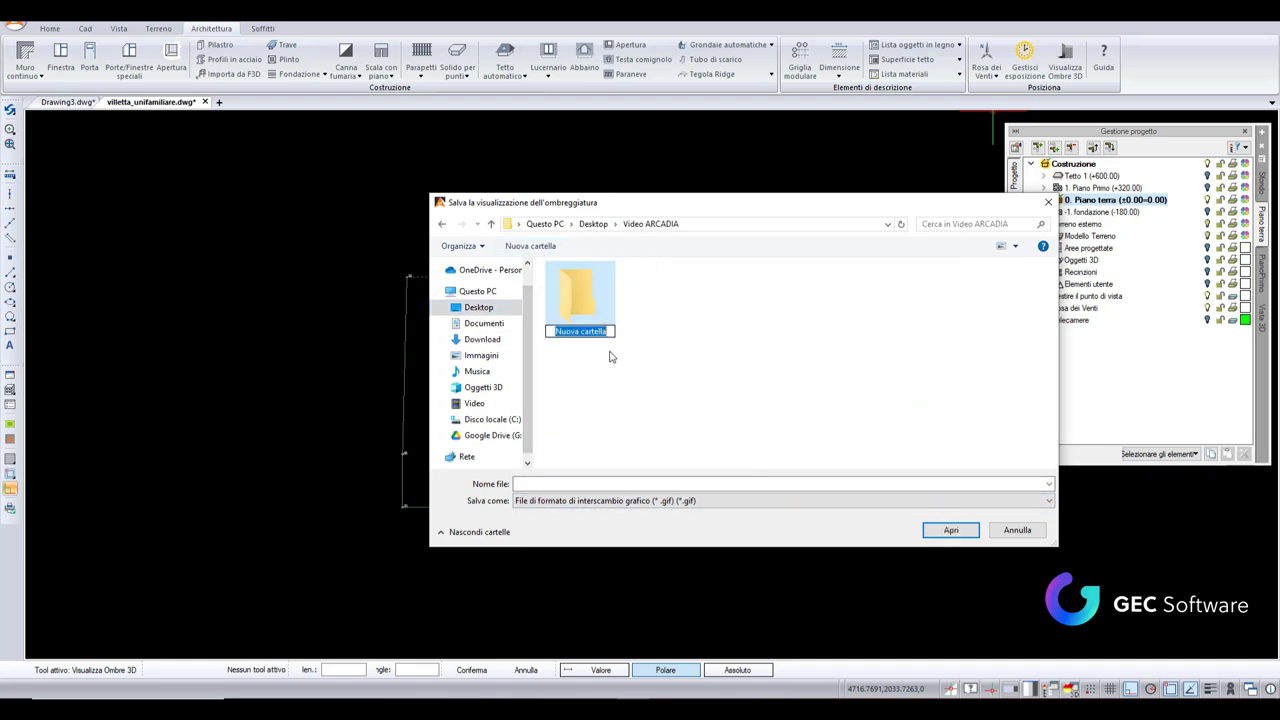
left_click(603, 449)
double_click(586, 316)
left_click(544, 483)
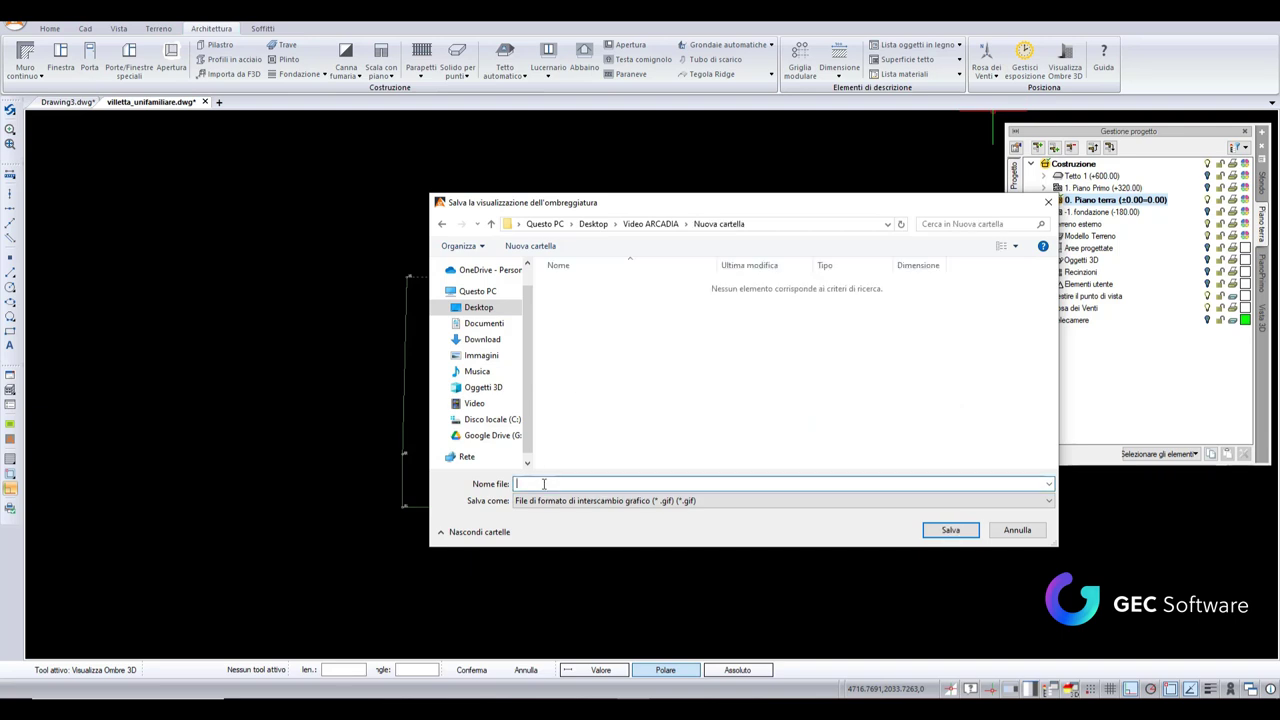
type("omb")
key("Return")
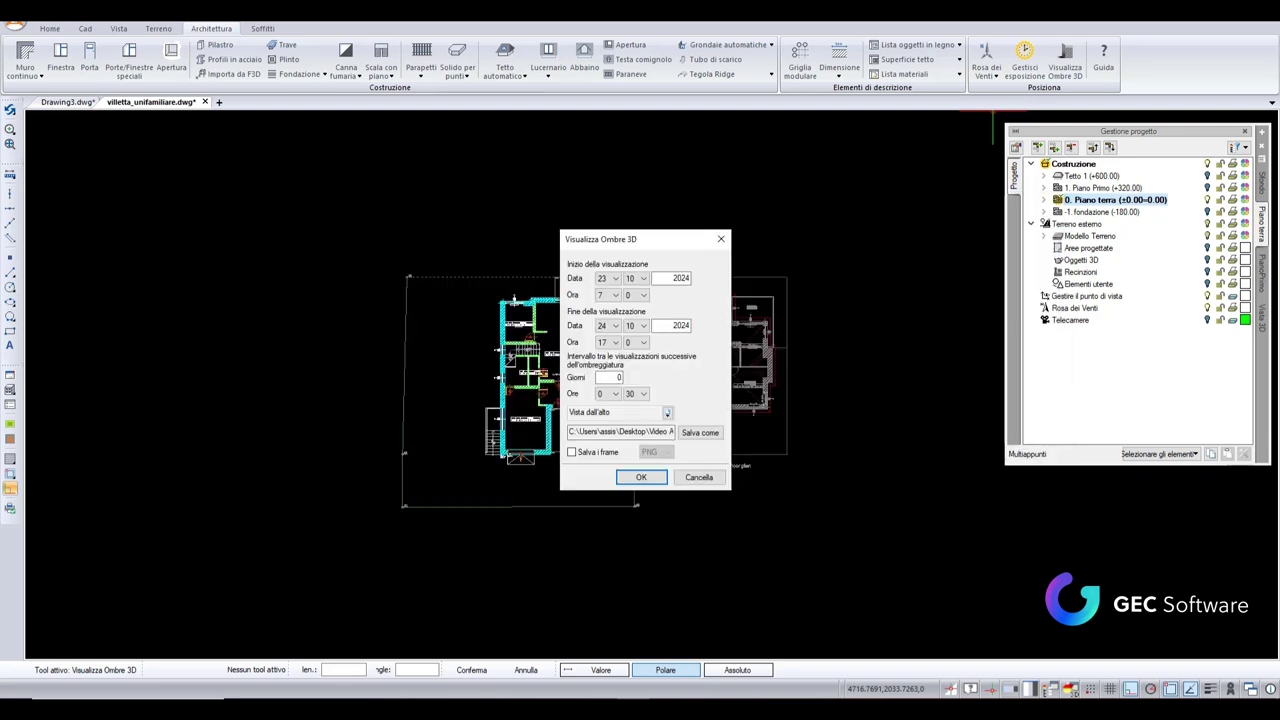
Step: Confirm the shadow settings and start rendering at quality Alto (per esterni)
left_click(655, 478)
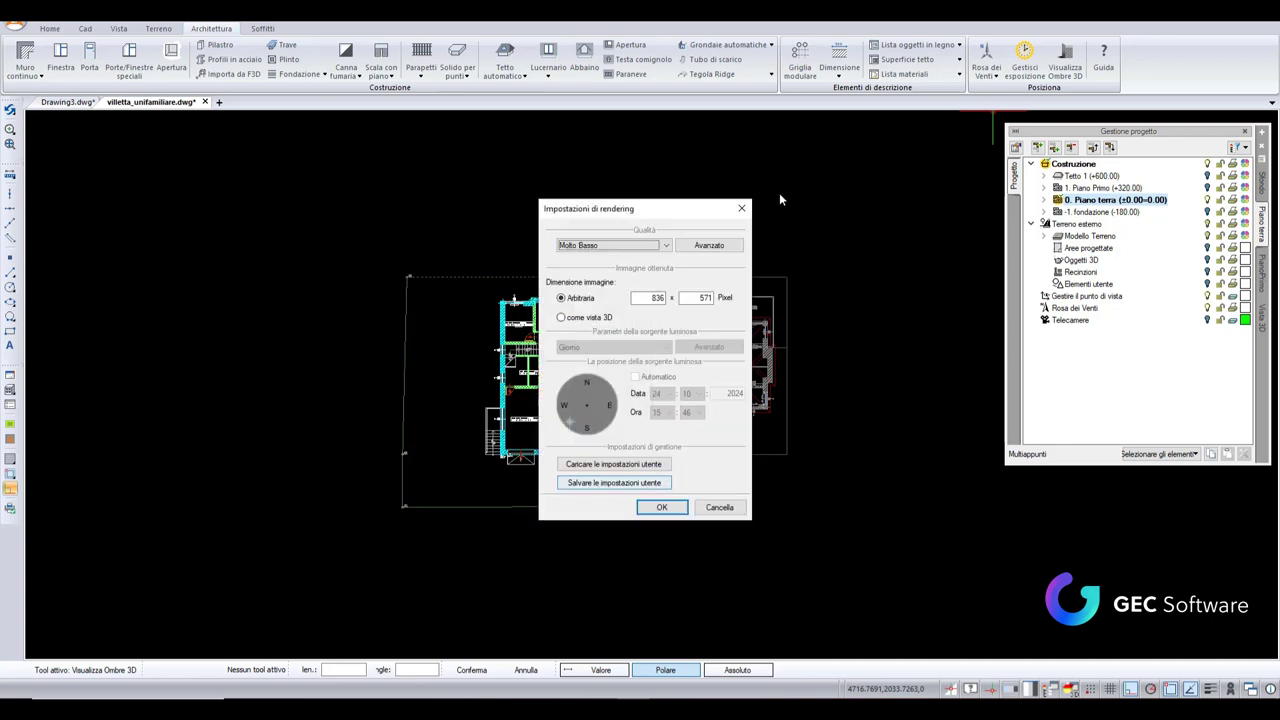
left_click(665, 245)
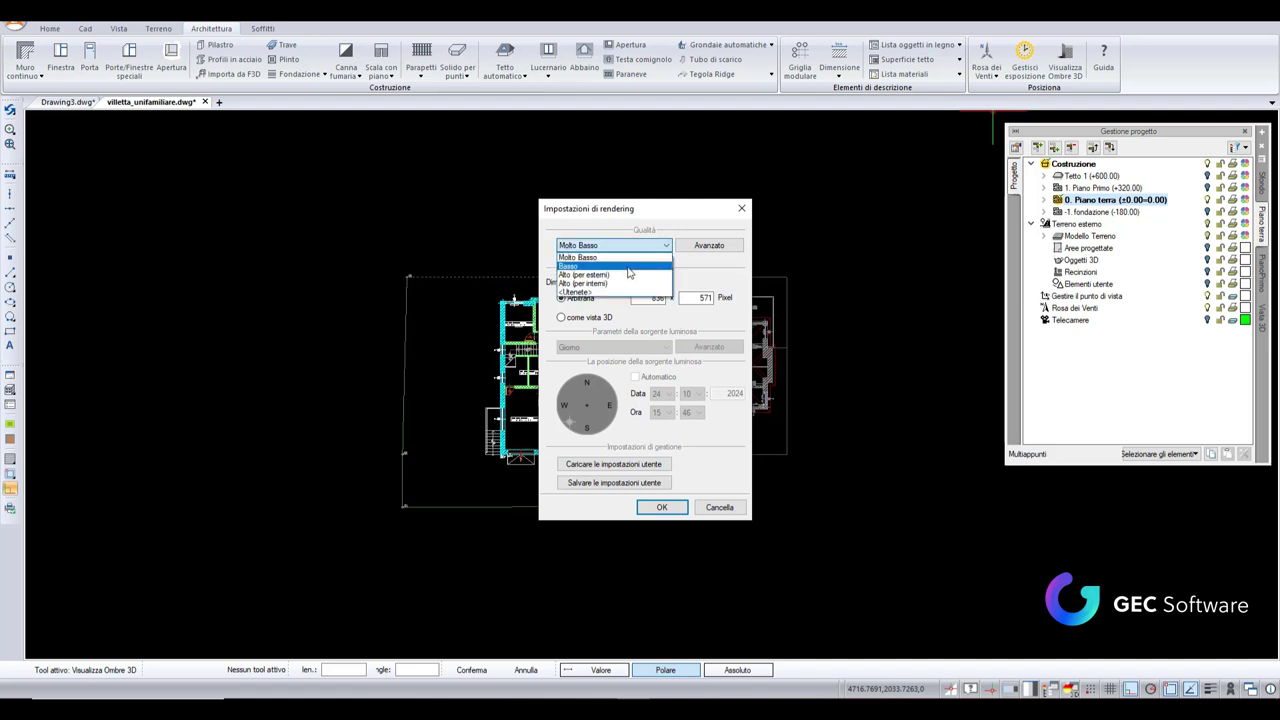
left_click(598, 275)
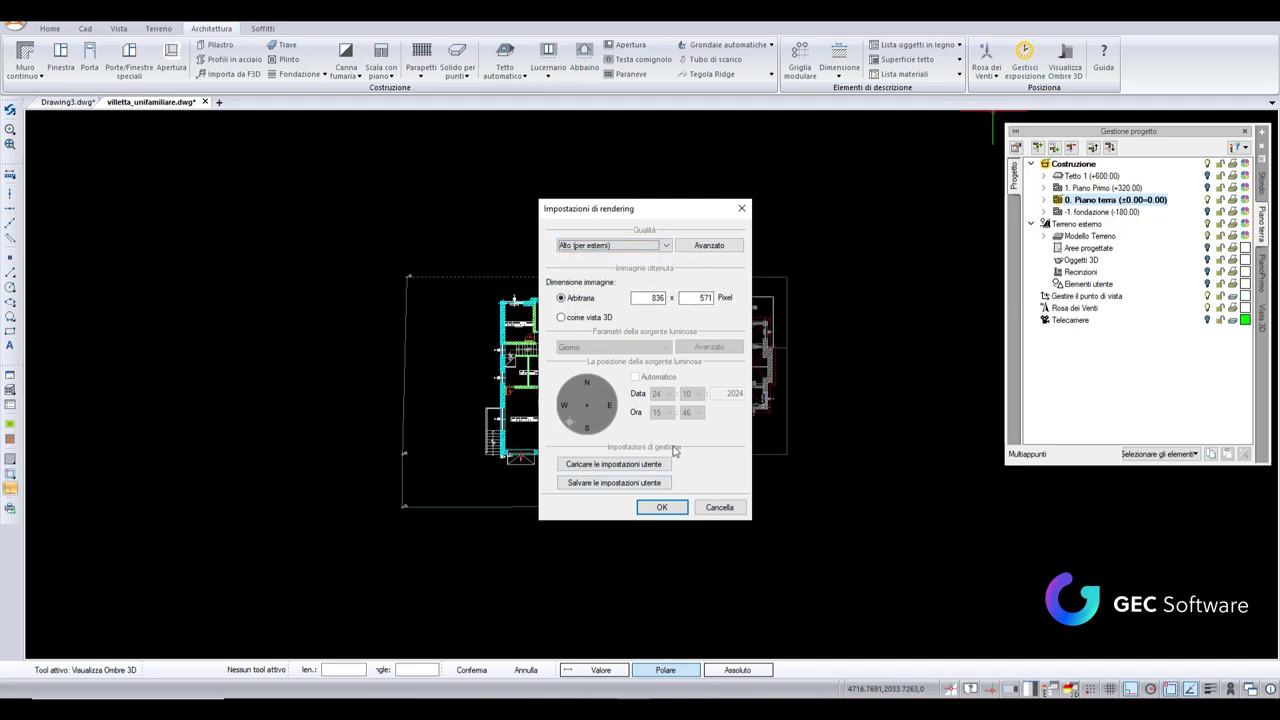
left_click(661, 508)
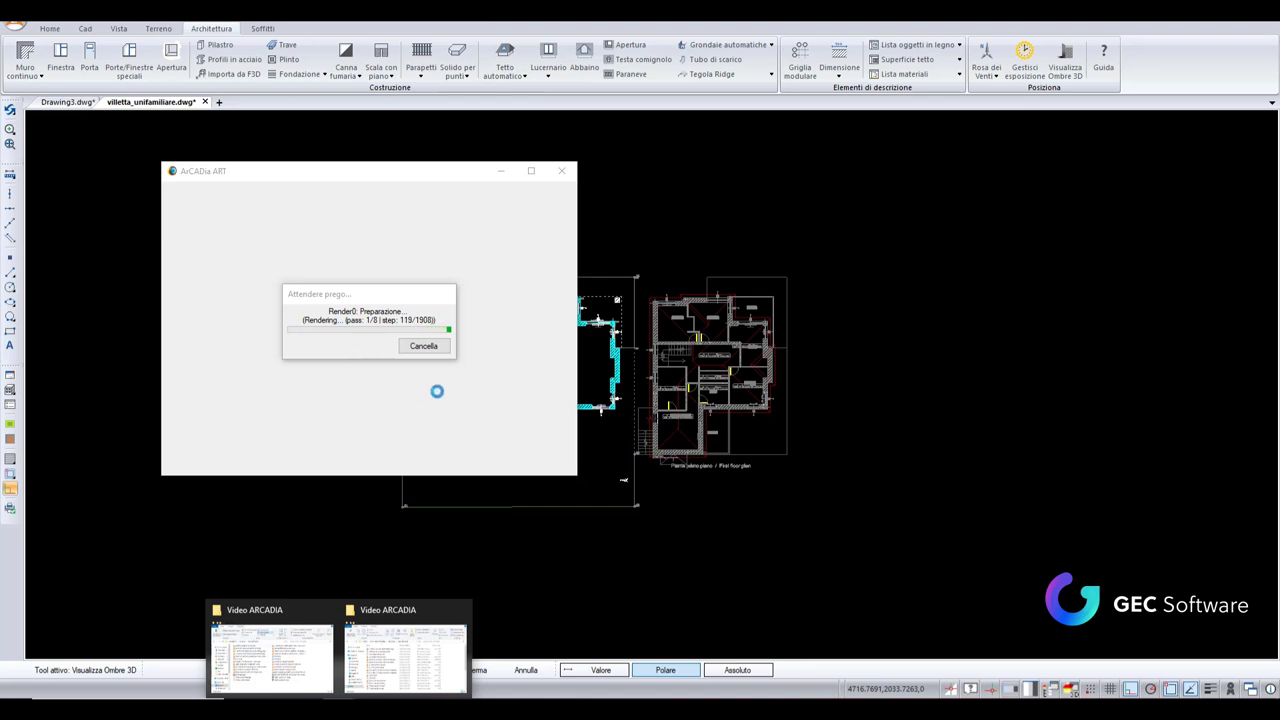
Step: Open a.gif from the Nuova cartella folder inside Video ARCADIA
left_click(408, 657)
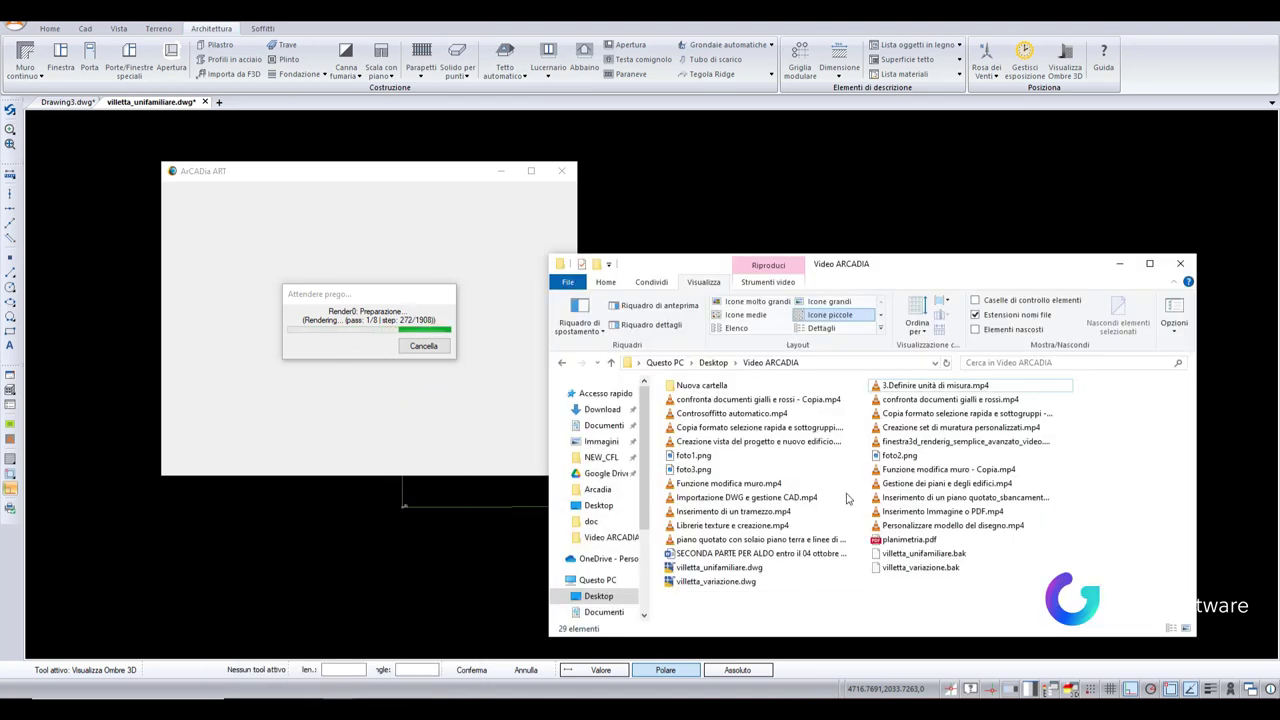
double_click(720, 386)
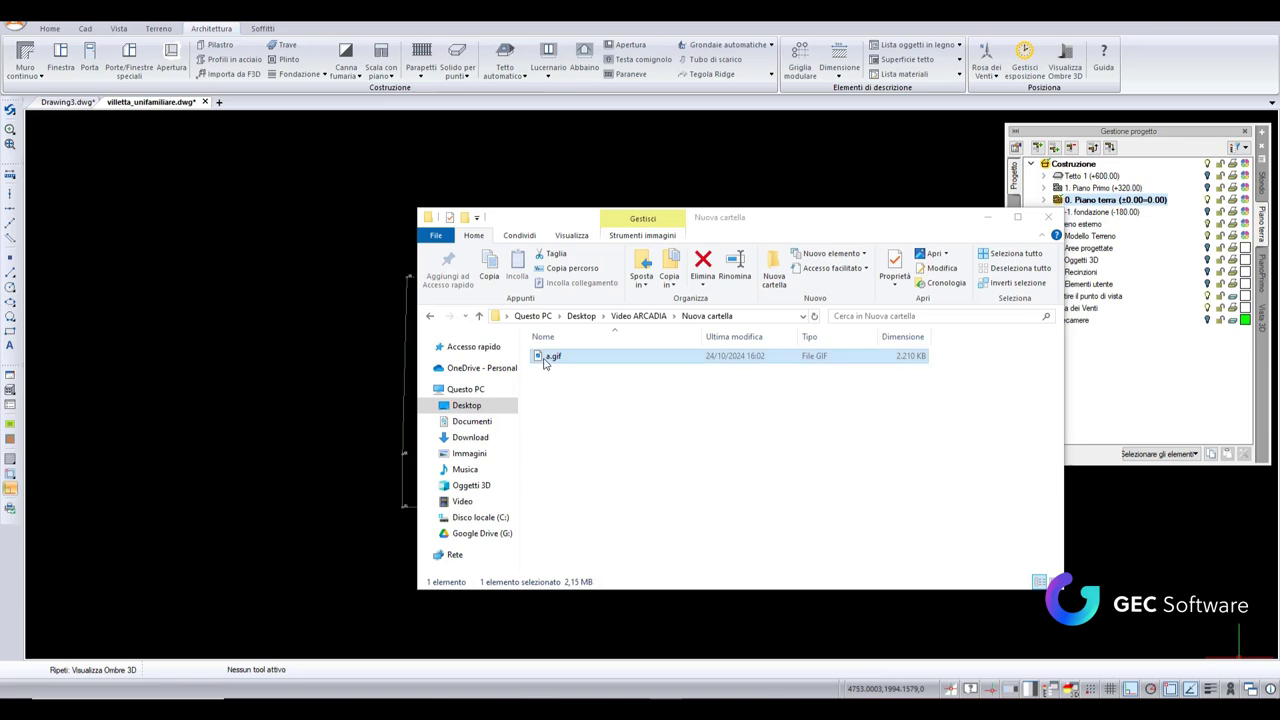
double_click(545, 363)
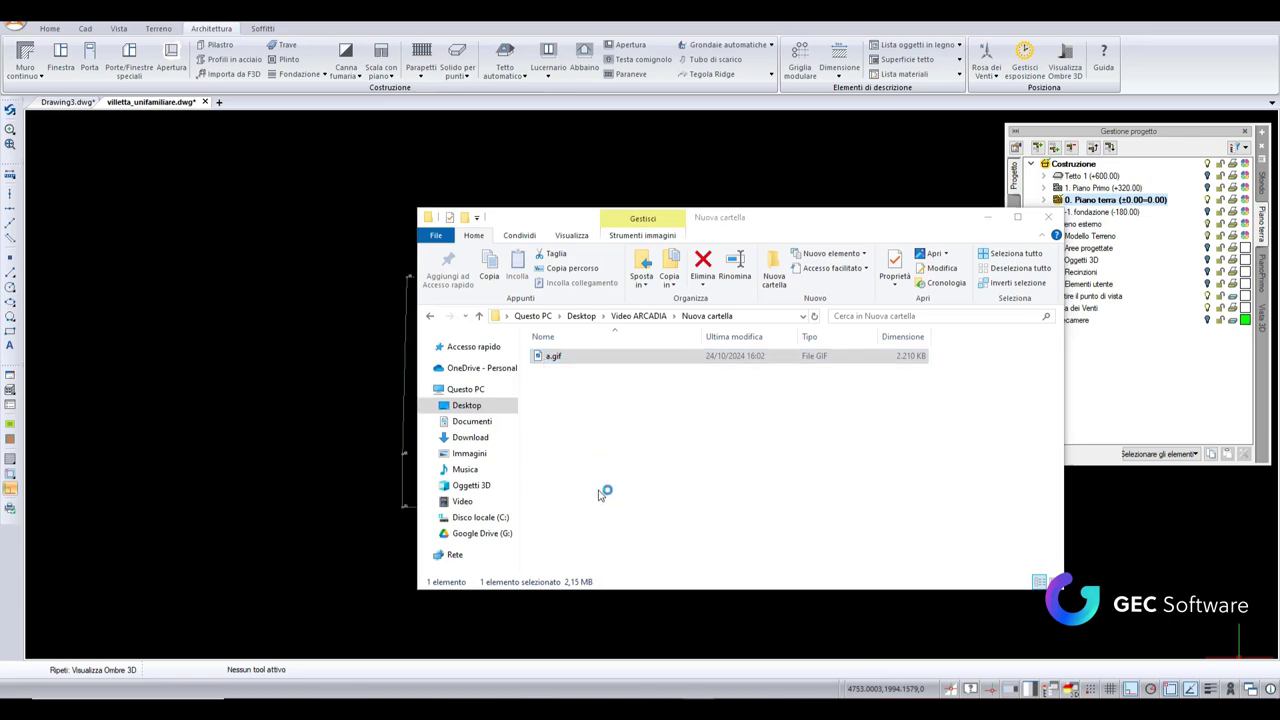